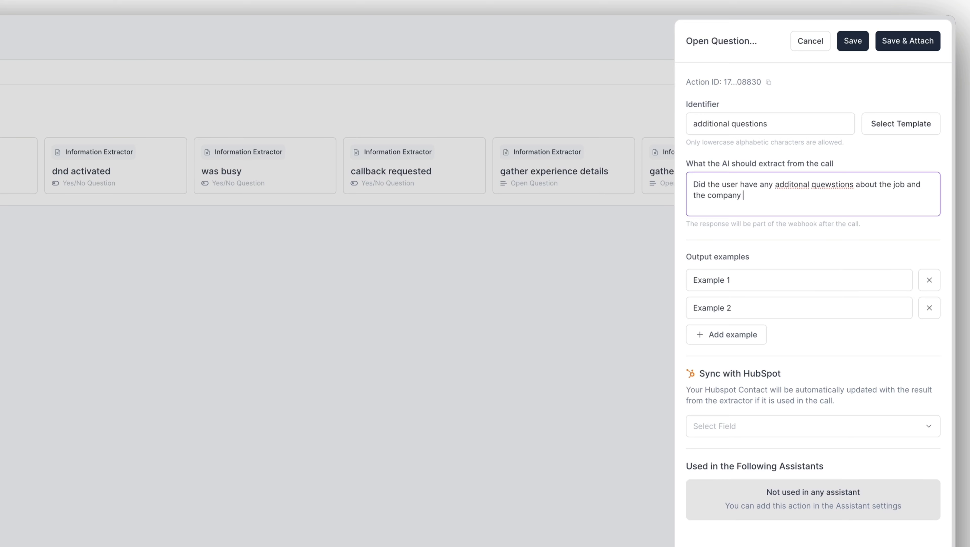
# Complete the extraction question as "Did the user have any additional questions about the job and the company itself?" and correct its two misspelled words
pyautogui.write('elf?')
pyautogui.rightClick(793, 185)
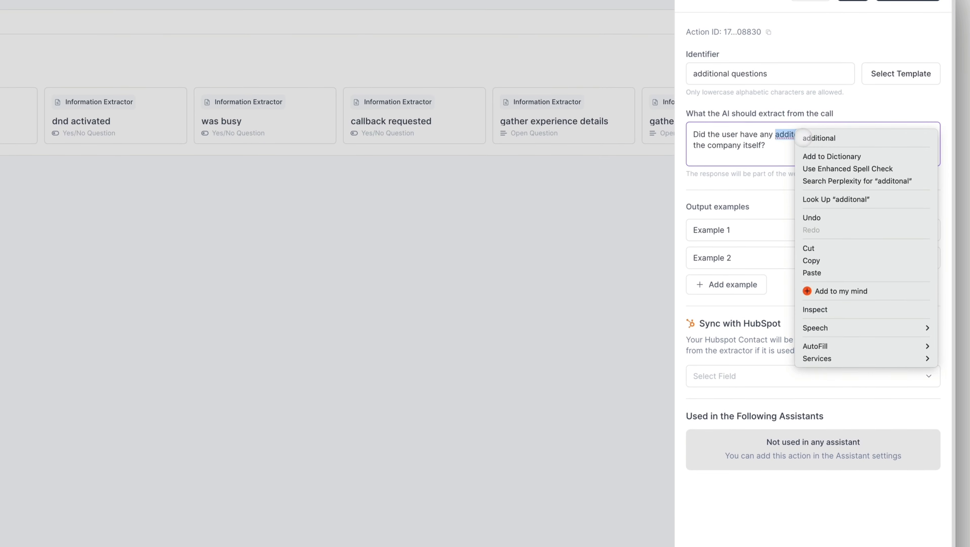
pyautogui.click(818, 188)
pyautogui.rightClick(822, 186)
pyautogui.click(699, 139)
# Set the first two output examples to "Is there flexible working?" and "Is there childcare allowance included?"
pyautogui.click(784, 223)
pyautogui.write('Is there flexible')
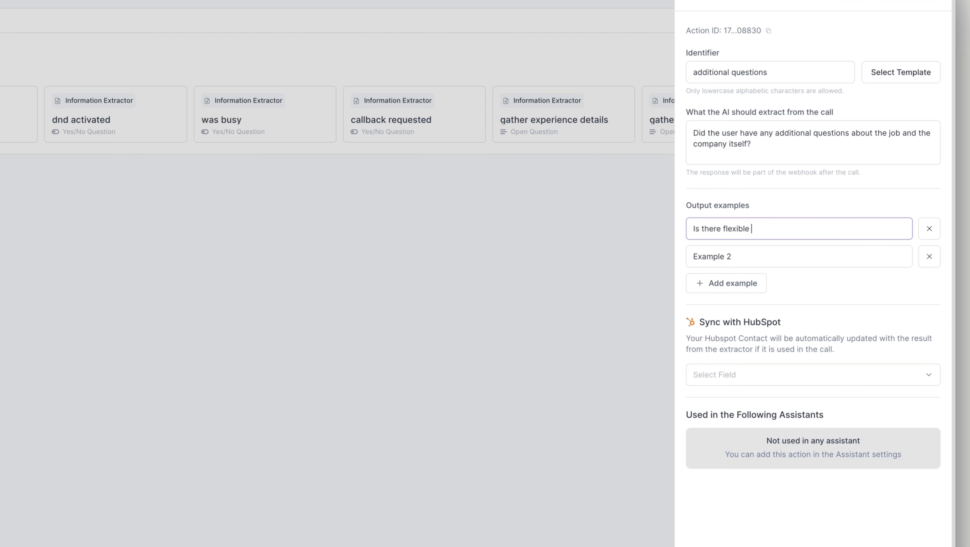
pyautogui.write(' working?')
pyautogui.press('Tab')
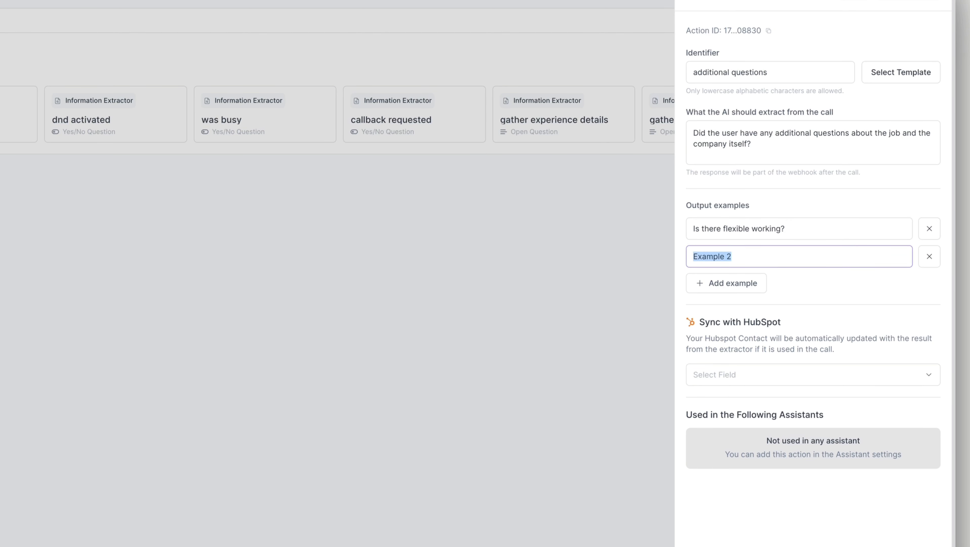
pyautogui.write('Is there childcare allow')
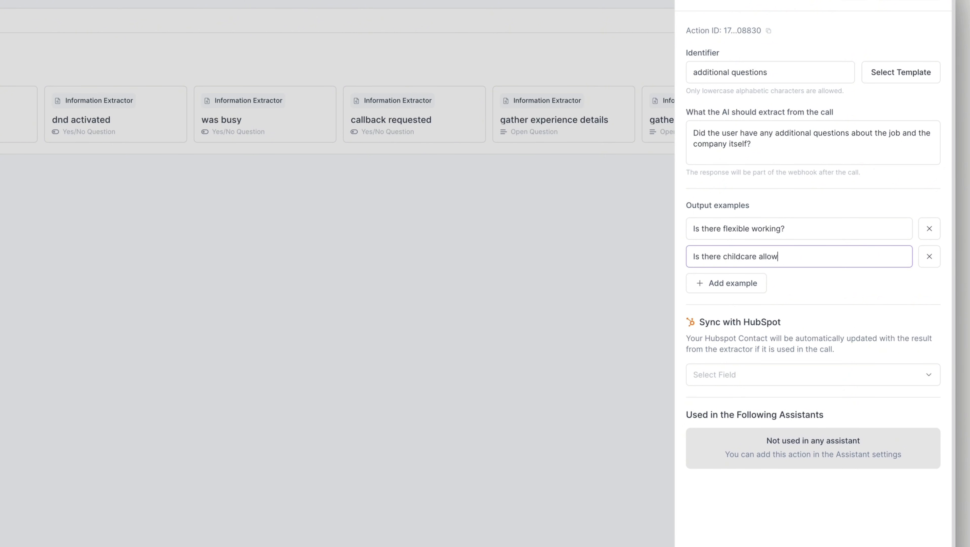
pyautogui.write('ance included?')
# Add a third output example, "Is there health insurance included in the package?", and save and attach the action to the assistant
pyautogui.press('Return')
pyautogui.write('Is there ')
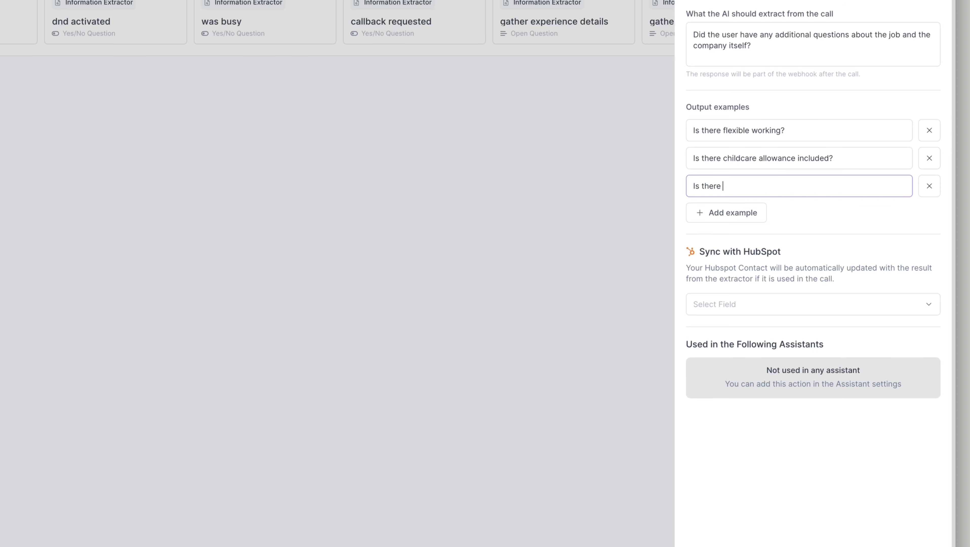
pyautogui.write('health insurance included in the pac')
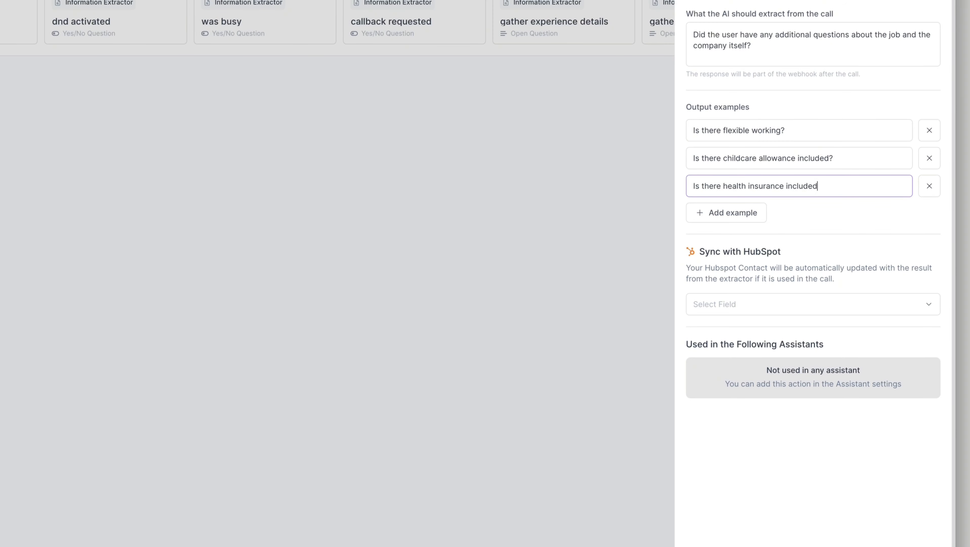
pyautogui.write('kage?')
pyautogui.scroll(3, 706, 418)
pyautogui.click(904, 40)
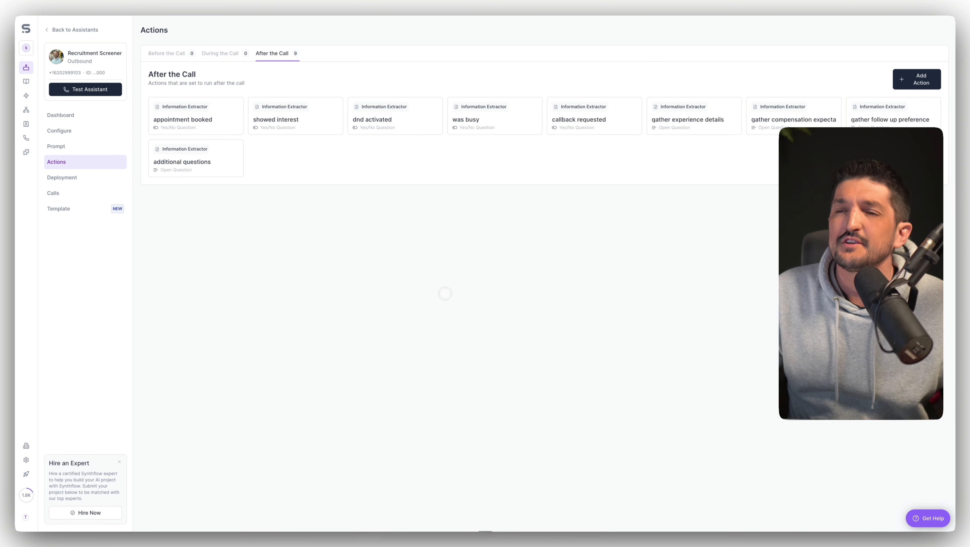
# Open the phone test form for the Recruitment Screener assistant and look through its job-related variable fields
pyautogui.click(104, 92)
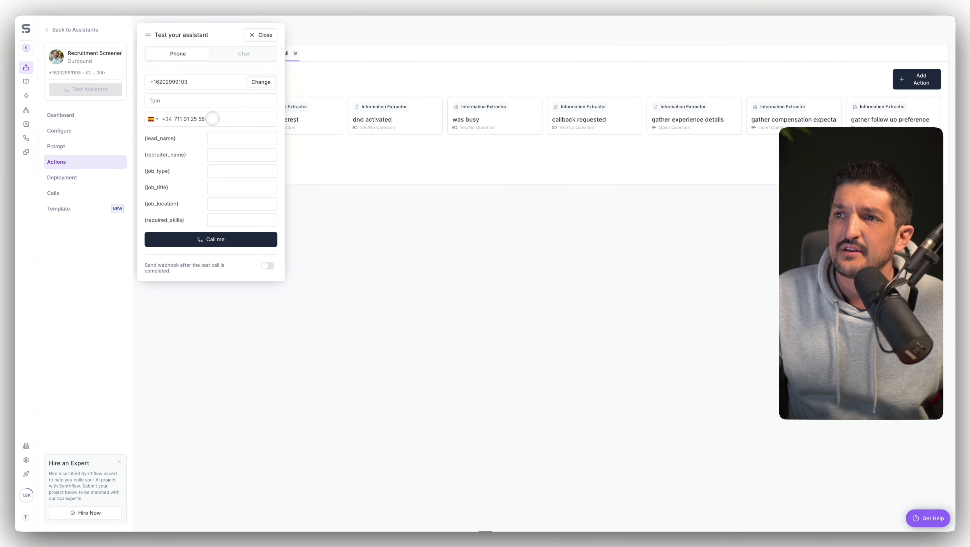
pyautogui.click(238, 170)
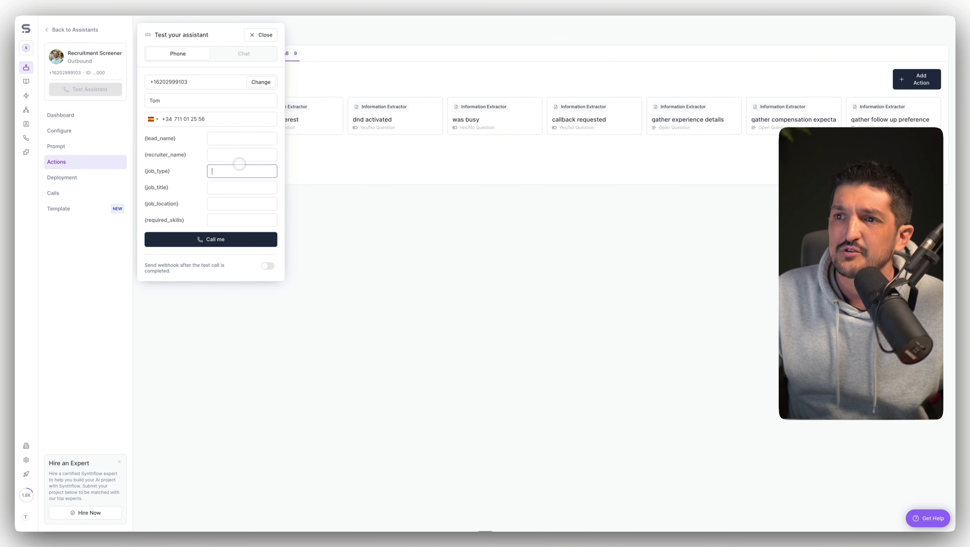
pyautogui.click(241, 187)
pyautogui.click(246, 203)
pyautogui.click(249, 220)
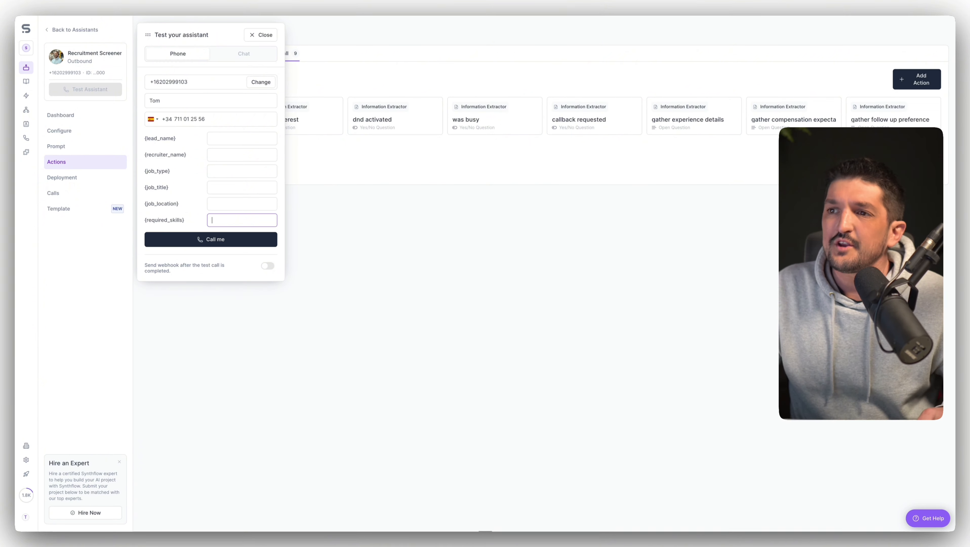
# Enter the lead's first name and the recruiter's first name in the test call variables
pyautogui.click(242, 139)
pyautogui.write('Tom')
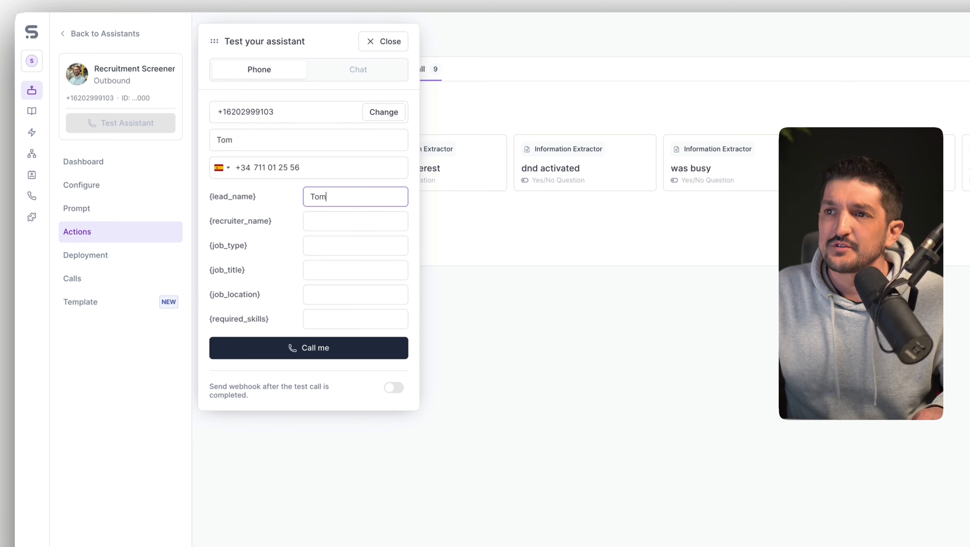
pyautogui.doubleClick(338, 198)
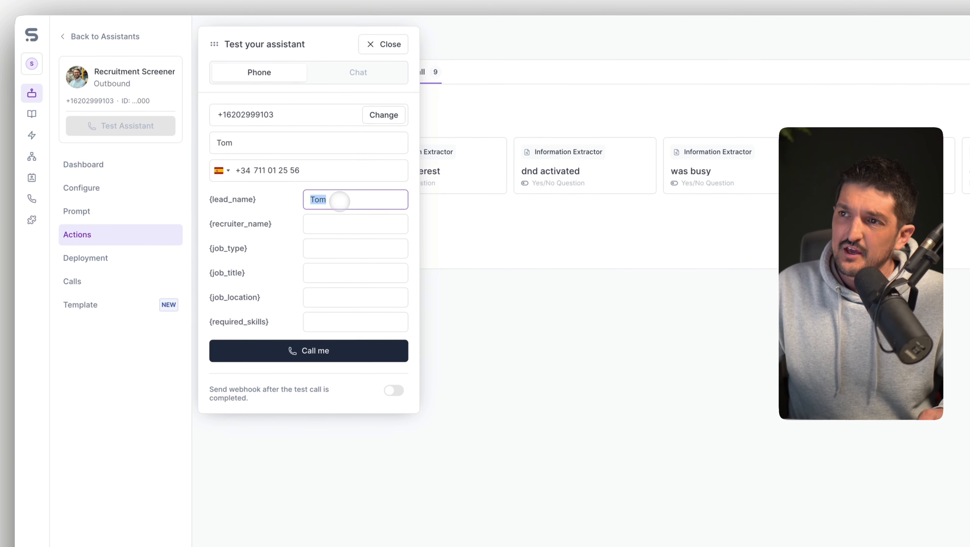
pyautogui.write('Dan')
pyautogui.press('Tab')
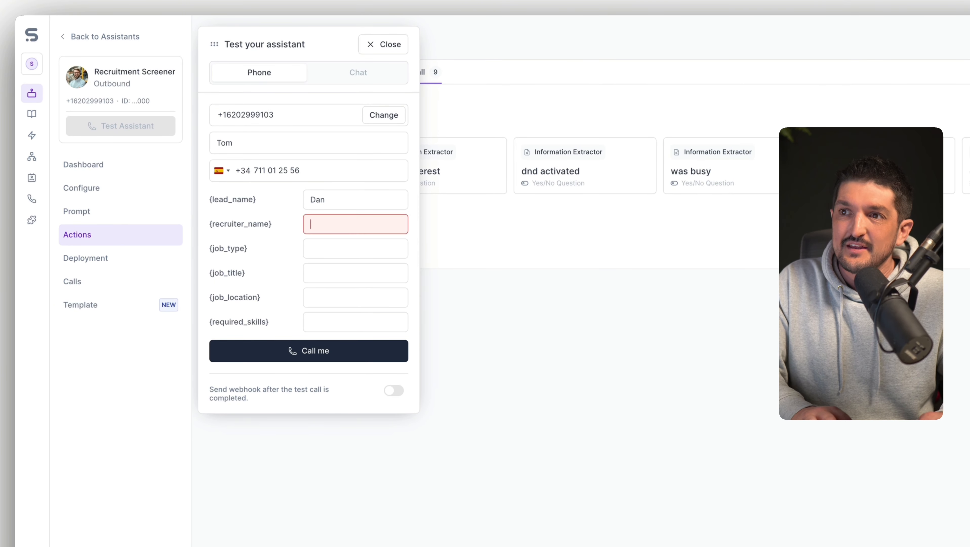
pyautogui.write('Tom')
pyautogui.click(355, 248)
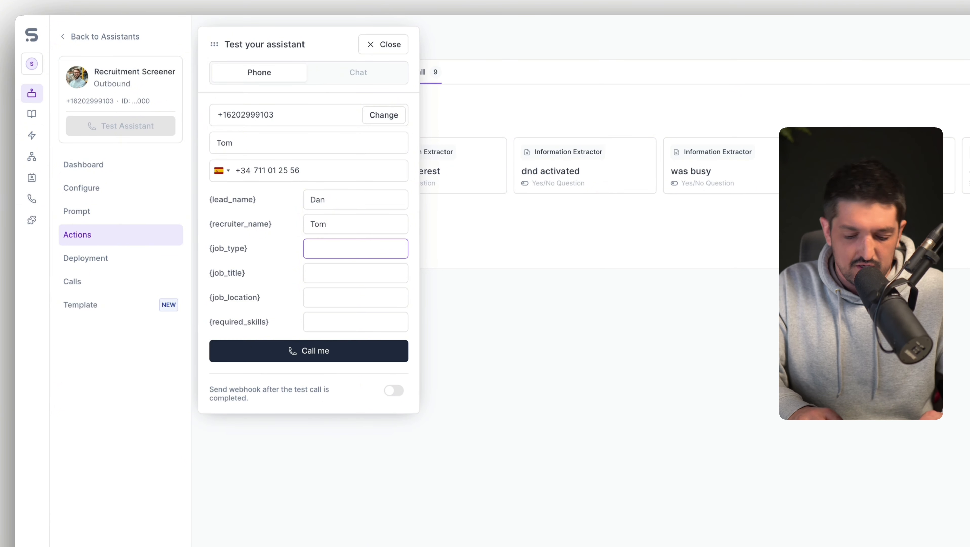
pyautogui.write('AI Consultant')
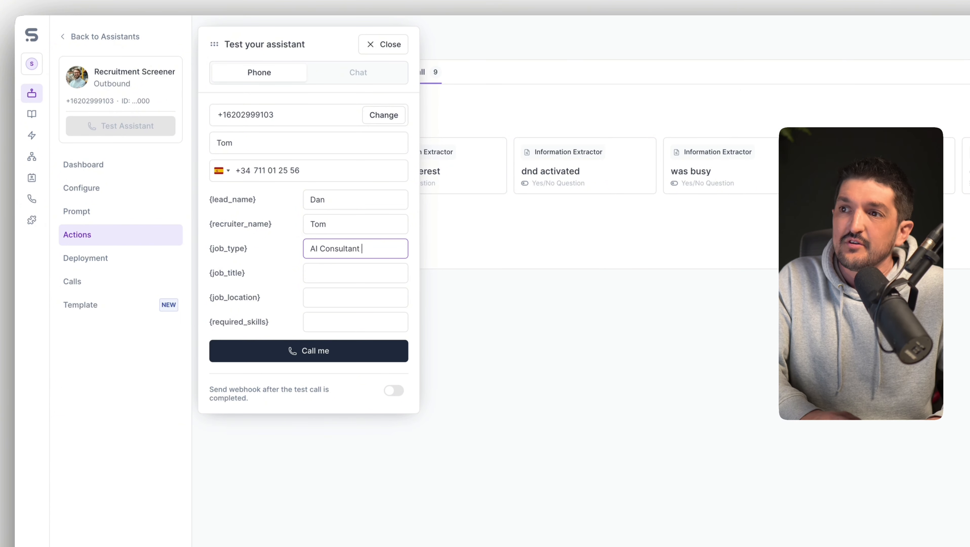
pyautogui.click(355, 273)
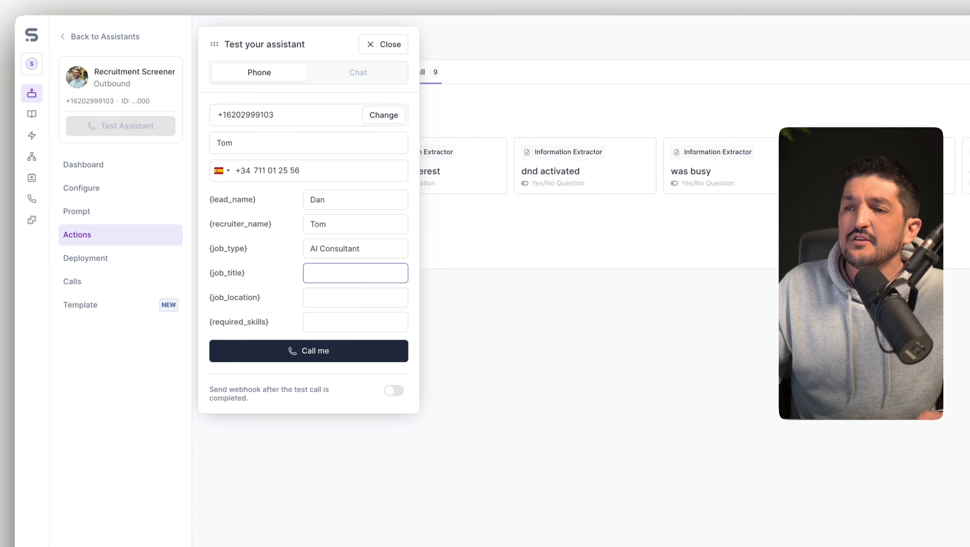
# Set the job type variable to Contract and the job title variable to AI Consultant
pyautogui.tripleClick(368, 248)
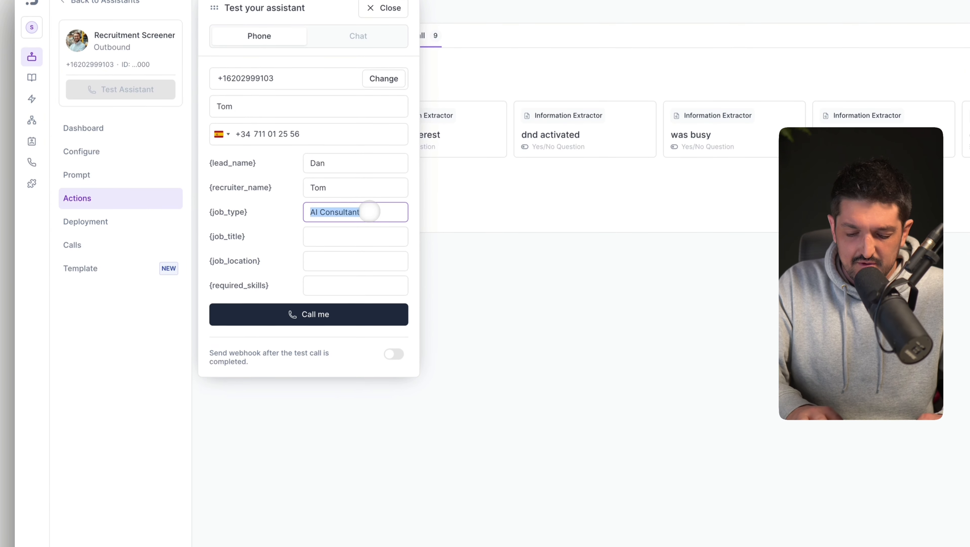
pyautogui.write('Contrac')
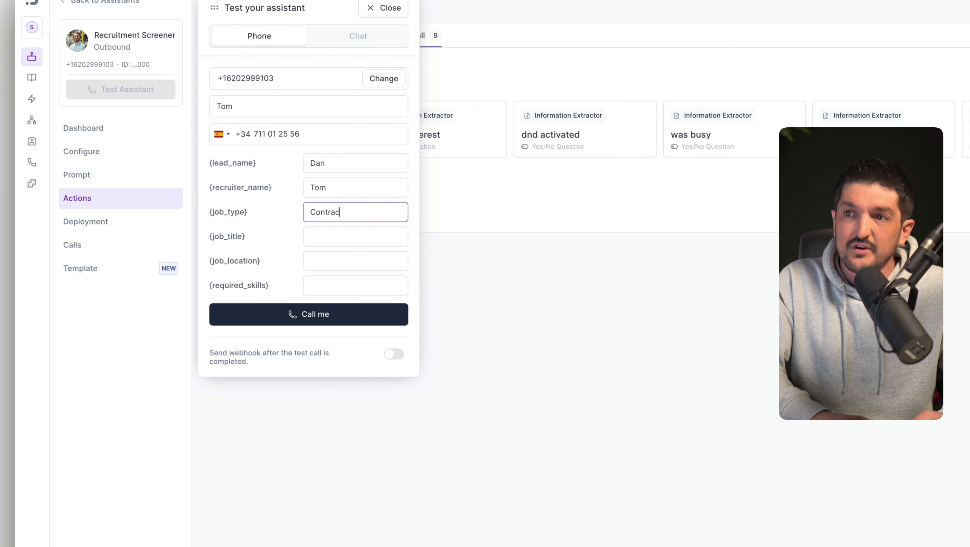
pyautogui.write('t')
pyautogui.click(355, 236)
pyautogui.write('AI ')
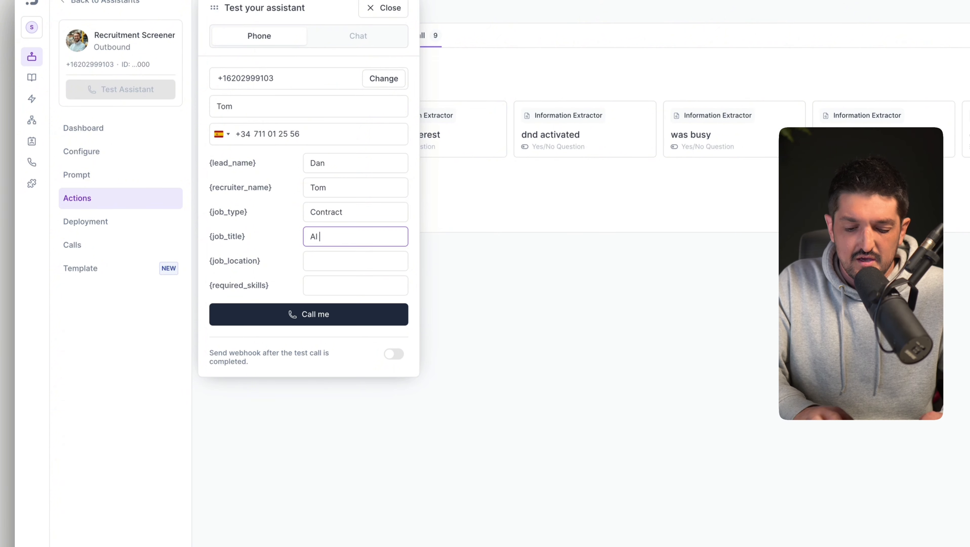
pyautogui.write('Consultant')
# Set the job location to Remote and the required skills to AI Voice Assistants, and start the test call
pyautogui.click(356, 261)
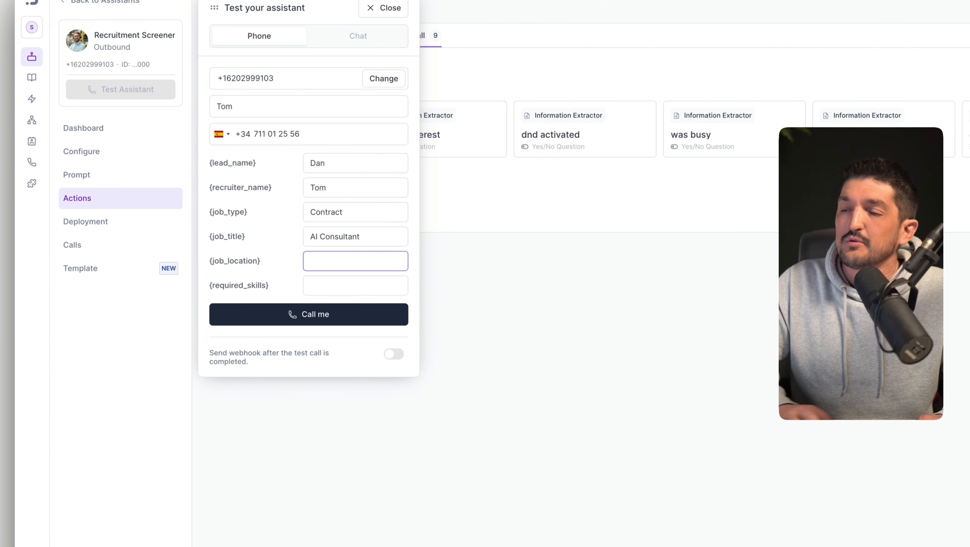
pyautogui.write('Remote')
pyautogui.click(355, 285)
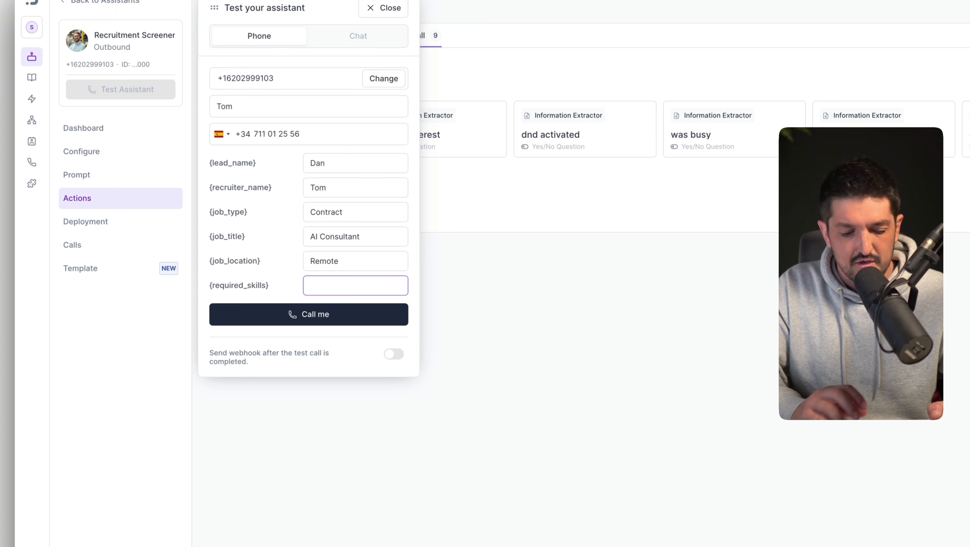
pyautogui.write('AI Voice')
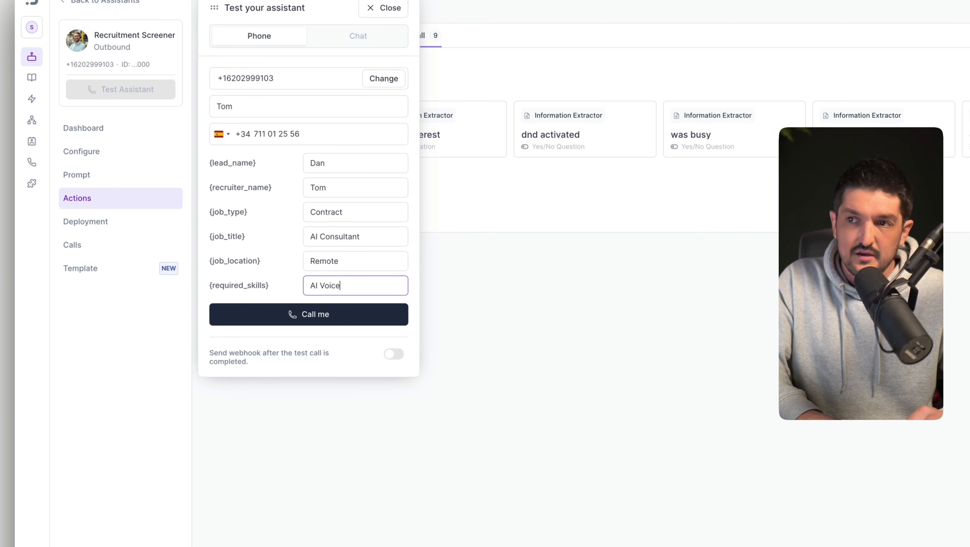
pyautogui.write(' Assistants')
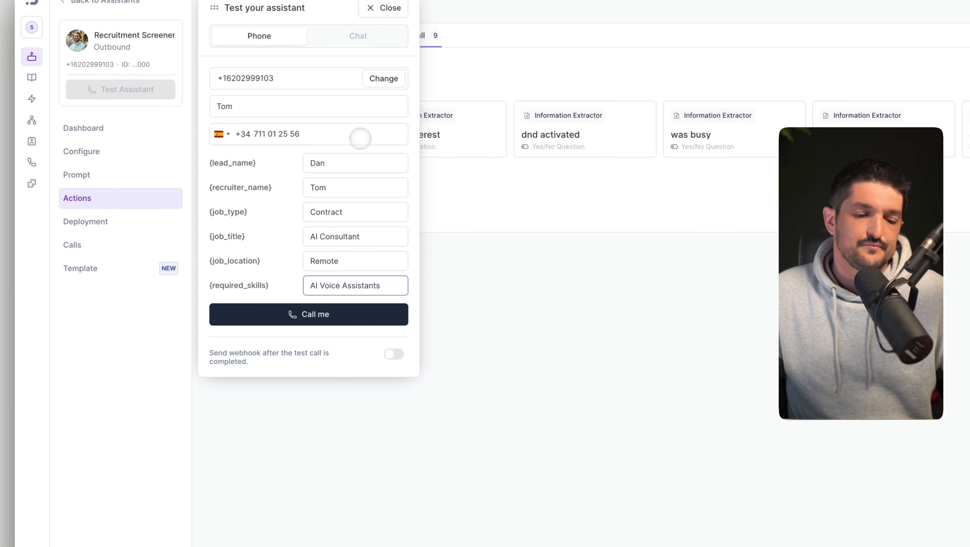
pyautogui.click(343, 315)
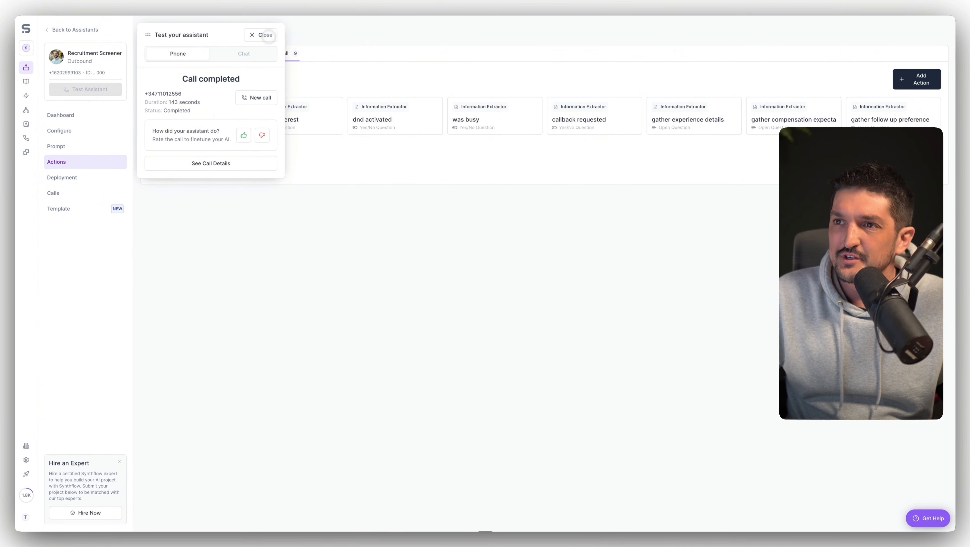
# Close the test window and open the information extractor results of the Feb 17, 2025 call from the assistant's call history
pyautogui.click(265, 35)
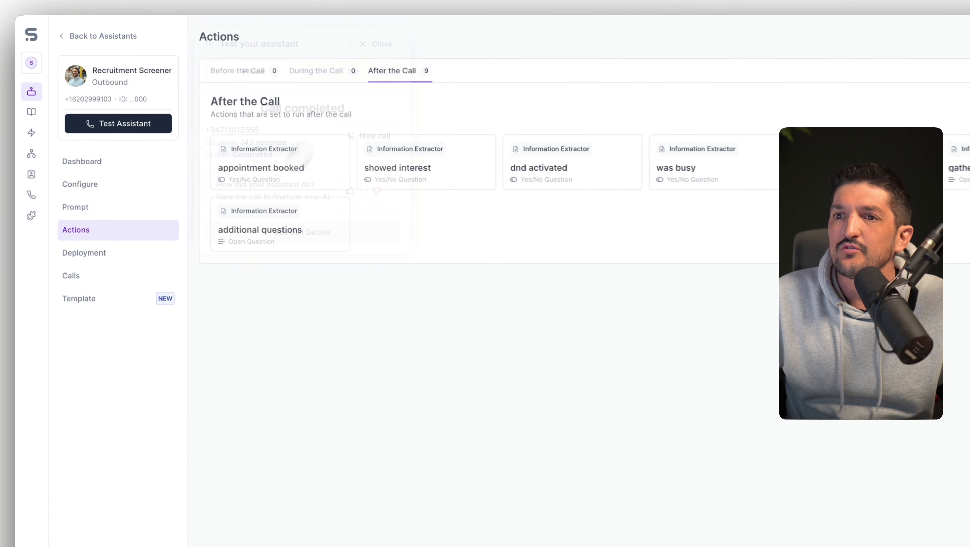
pyautogui.click(122, 278)
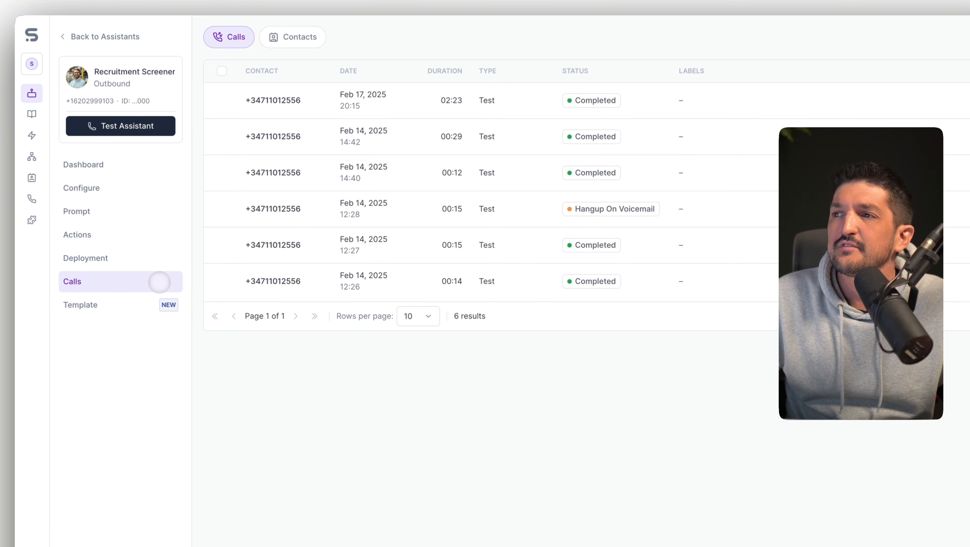
pyautogui.click(505, 103)
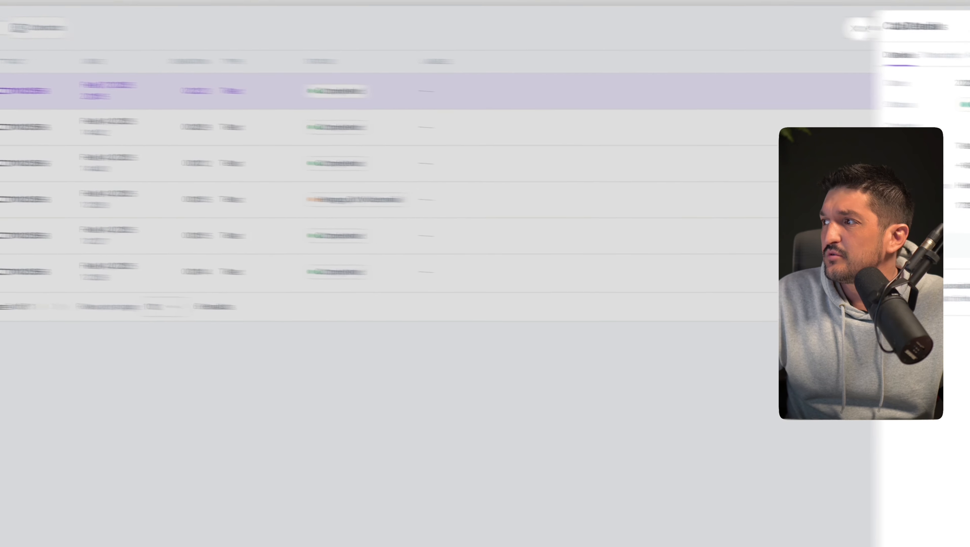
pyautogui.click(831, 41)
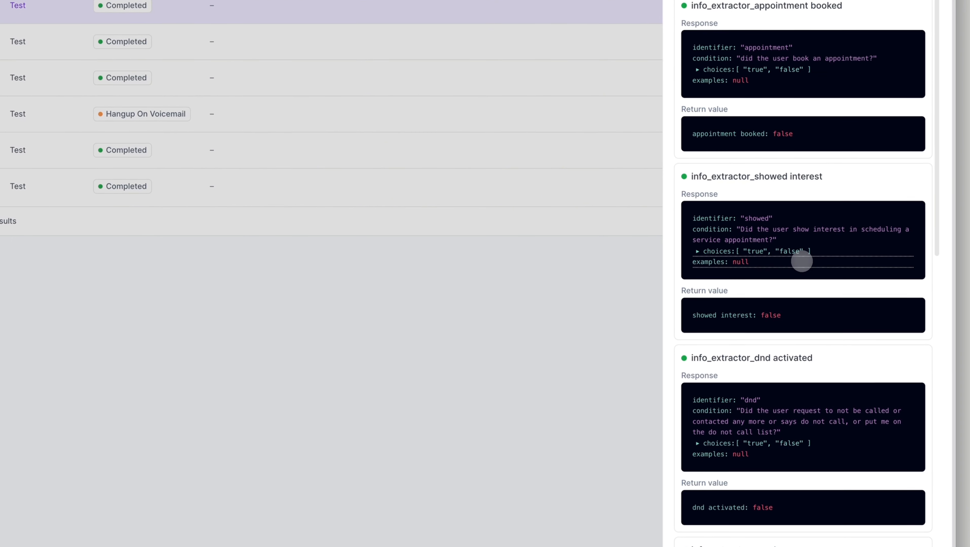
# Review the conditions and return values of the call's information extractors, from showed interest to gather experience details
pyautogui.scroll(-1, 851, 240)
pyautogui.moveTo(825, 197); pyautogui.dragTo(851, 195)
pyautogui.click(796, 198)
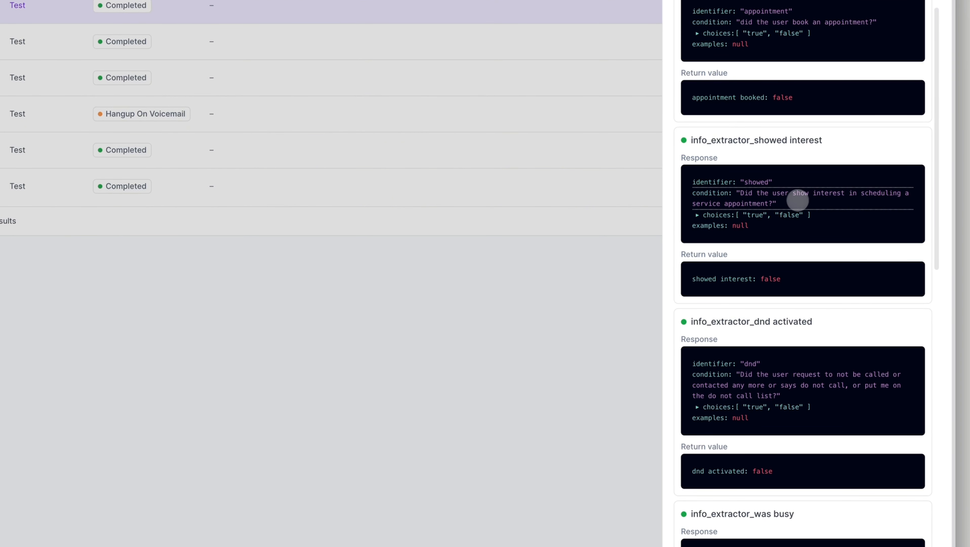
pyautogui.scroll(-1, 808, 202)
pyautogui.scroll(-1, 809, 192)
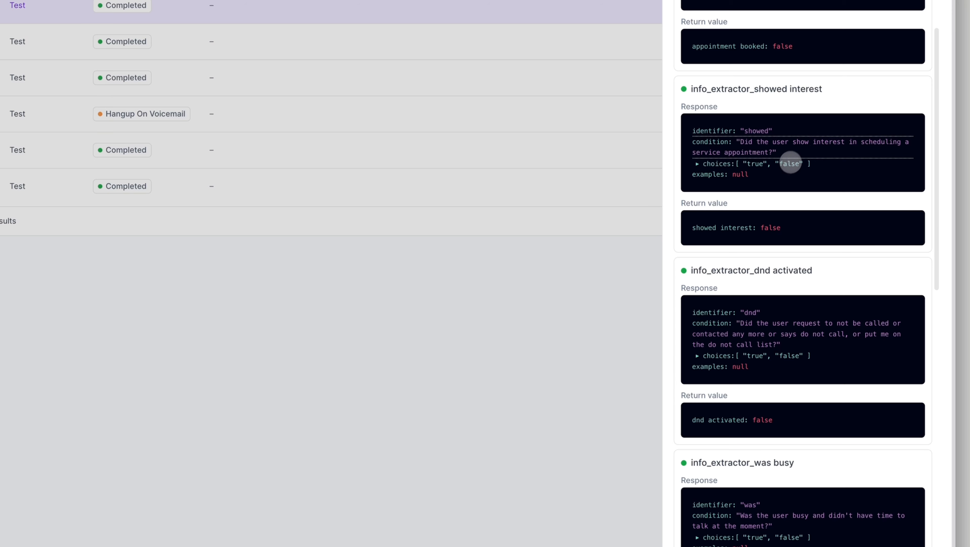
pyautogui.scroll(-1, 789, 157)
pyautogui.scroll(-1, 801, 299)
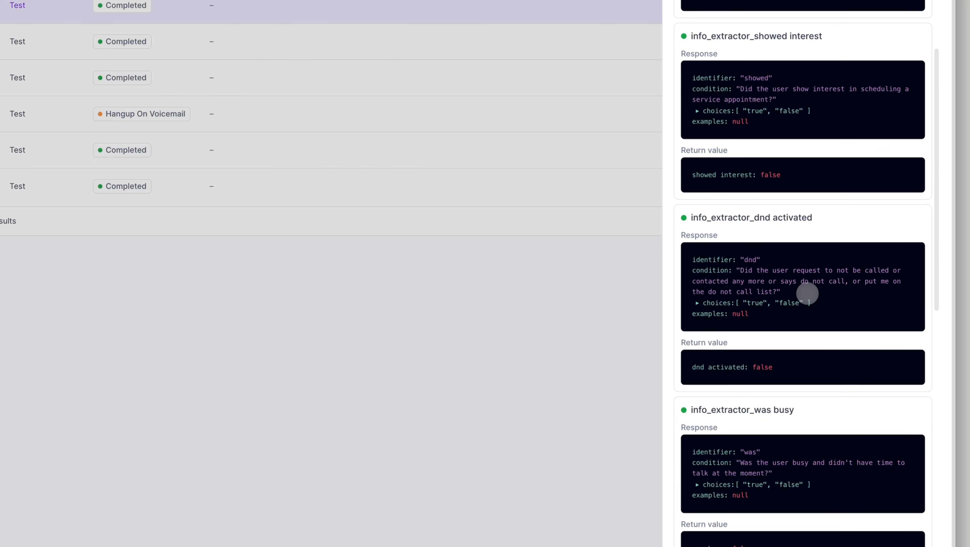
pyautogui.scroll(-10, 809, 303)
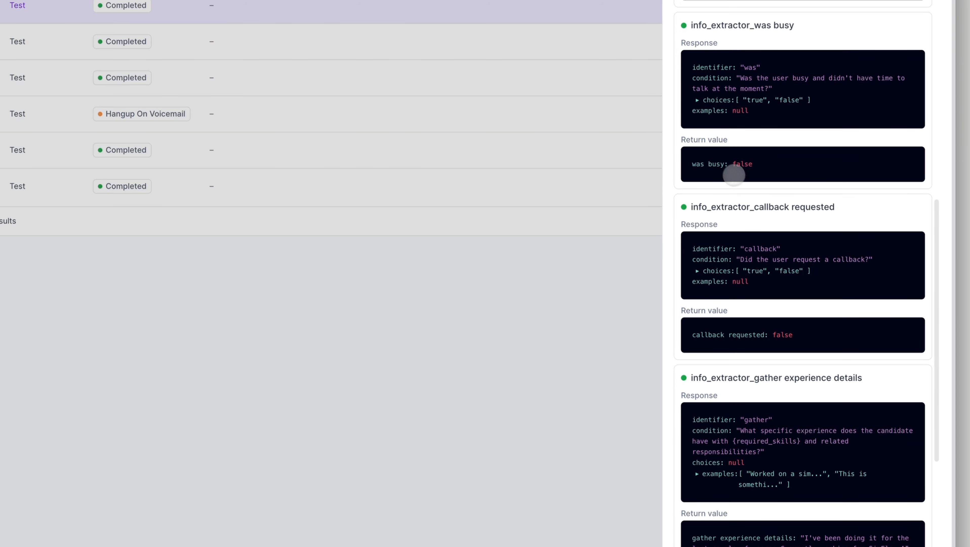
pyautogui.scroll(-1, 786, 329)
pyautogui.scroll(-6, 799, 312)
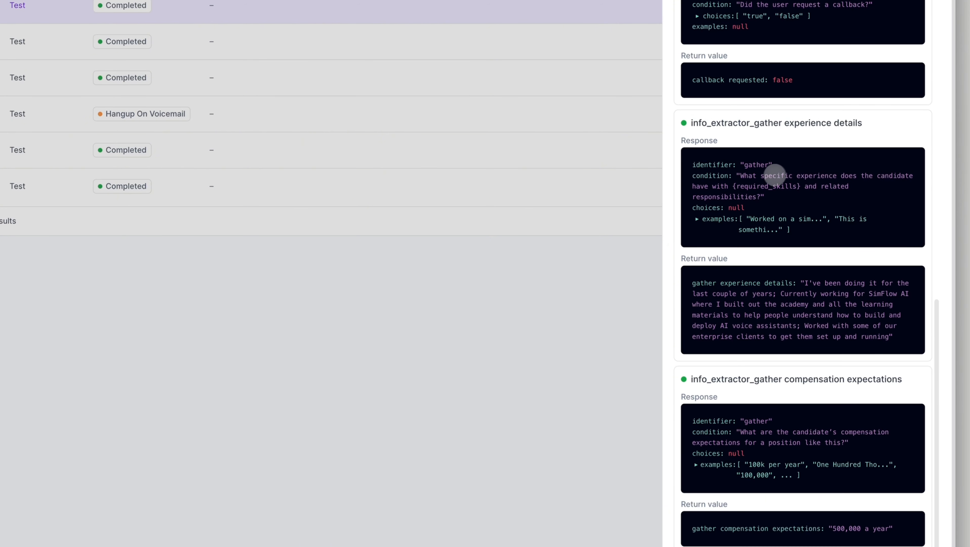
# Examine the condition of the gather experience details extractor and expand its list of examples
pyautogui.moveTo(748, 180); pyautogui.dragTo(820, 181)
pyautogui.click(821, 182)
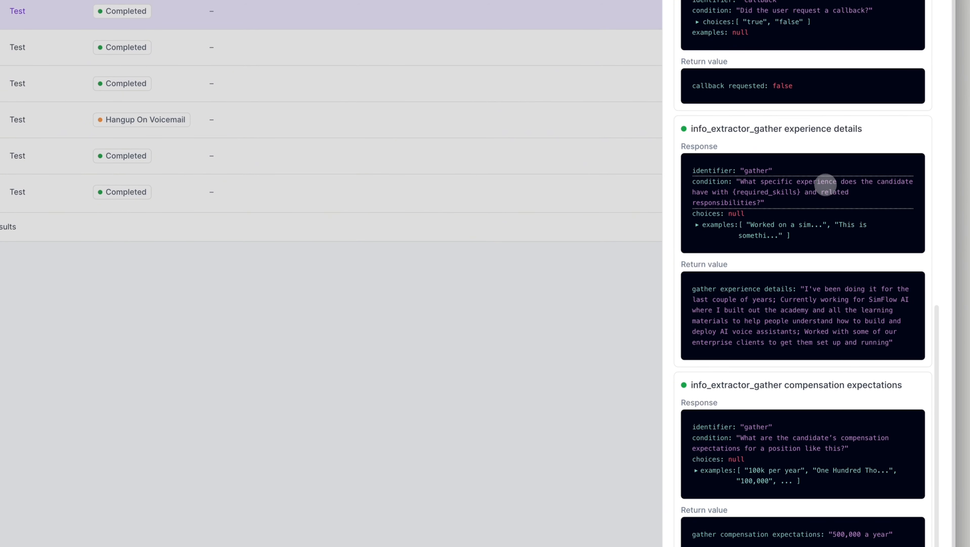
pyautogui.click(803, 225)
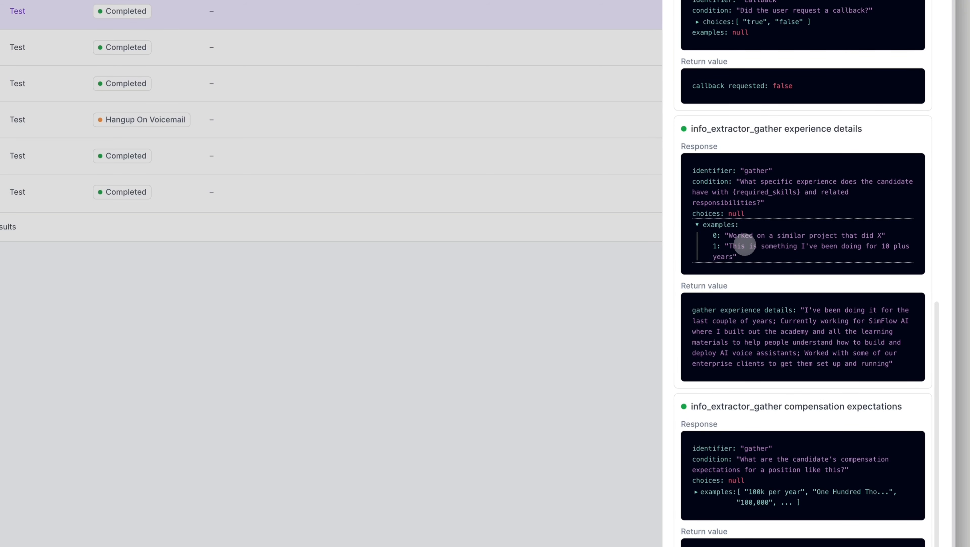
# Review the extracted experience details, compensation expectations, follow-up preference and additional questions of the call, and close its details
pyautogui.scroll(-2, 797, 251)
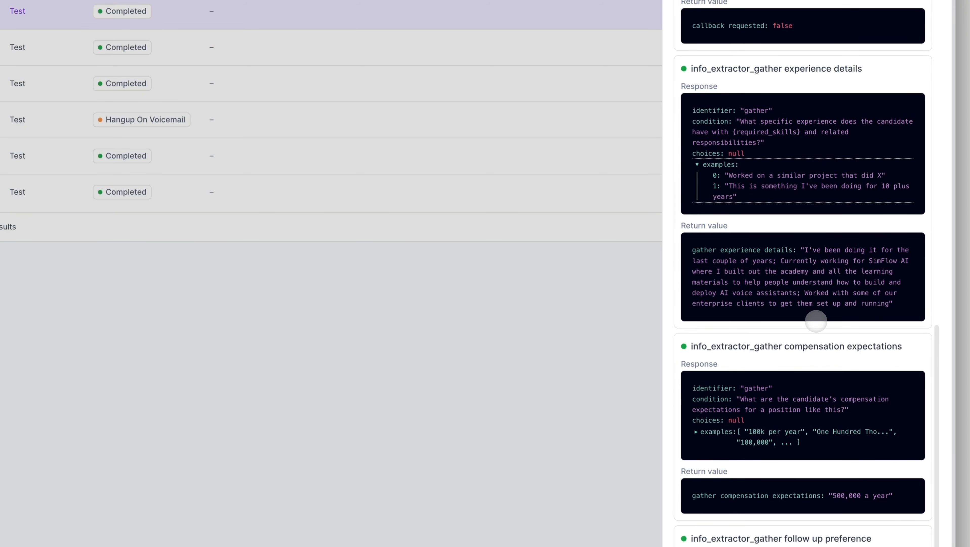
pyautogui.moveTo(783, 267); pyautogui.dragTo(883, 272)
pyautogui.scroll(-5, 797, 173)
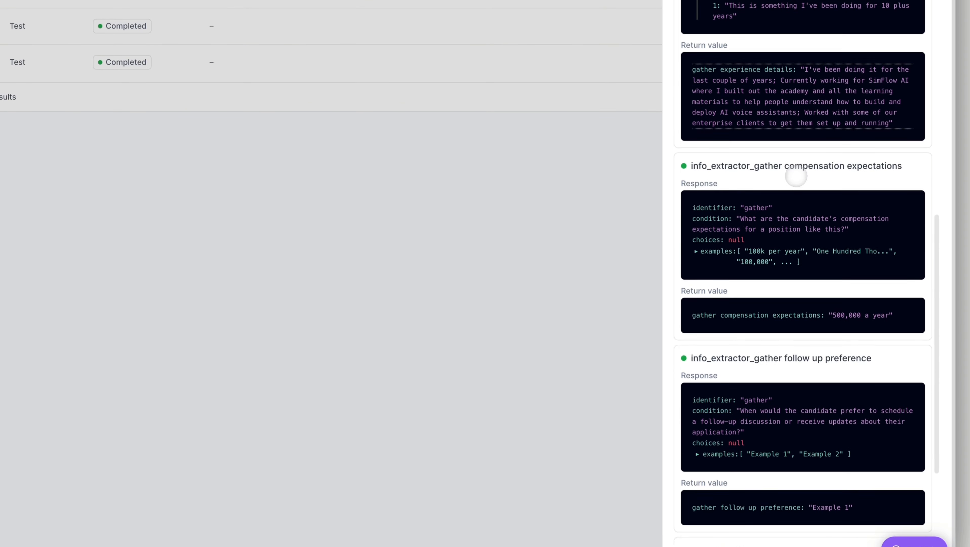
pyautogui.scroll(-3, 798, 238)
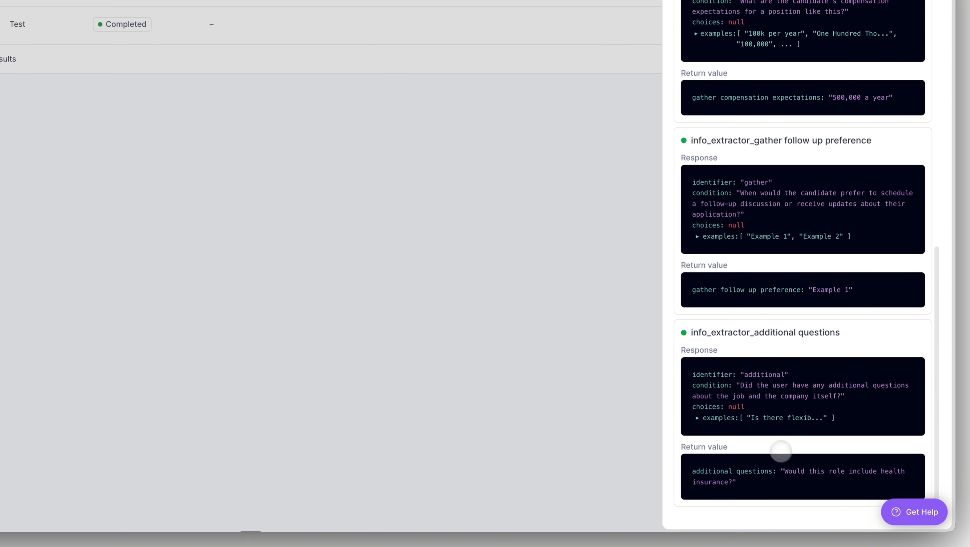
pyautogui.click(203, 254)
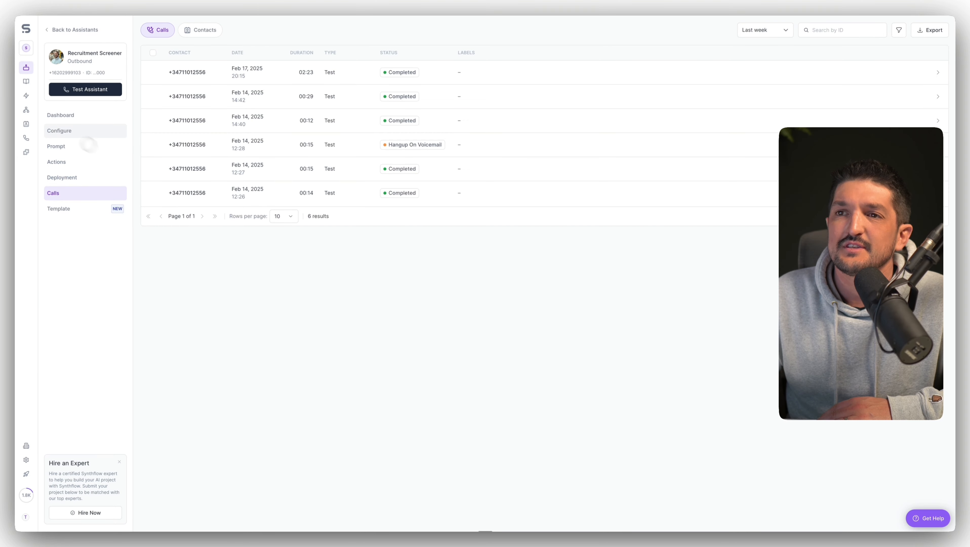
# Start a new workflow and name it "Recruitment Screener - Outbound - GSheet"
pyautogui.click(26, 109)
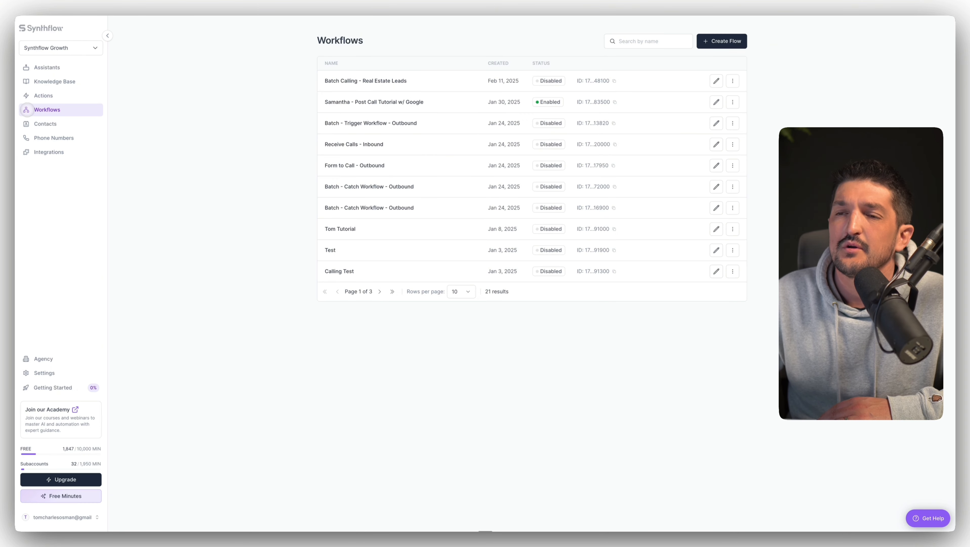
pyautogui.click(704, 41)
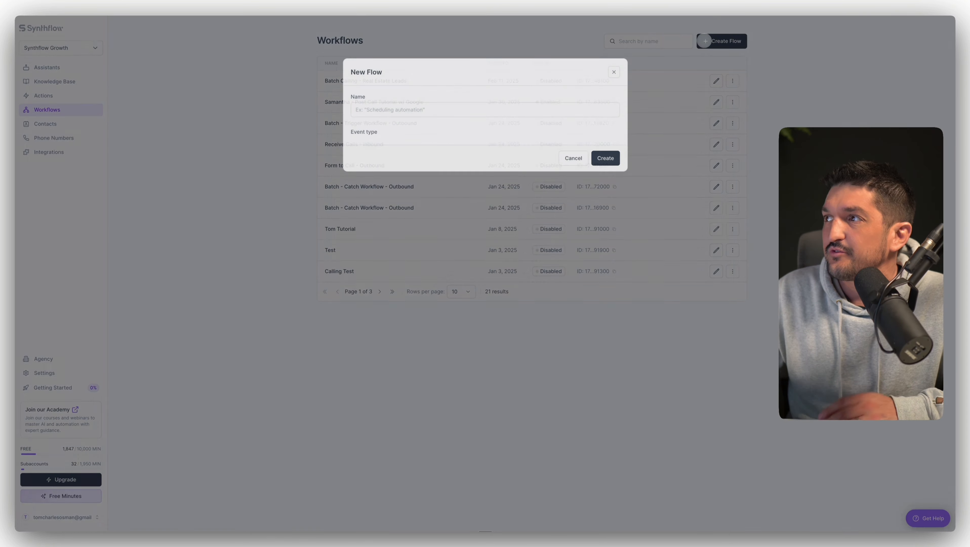
pyautogui.click(489, 109)
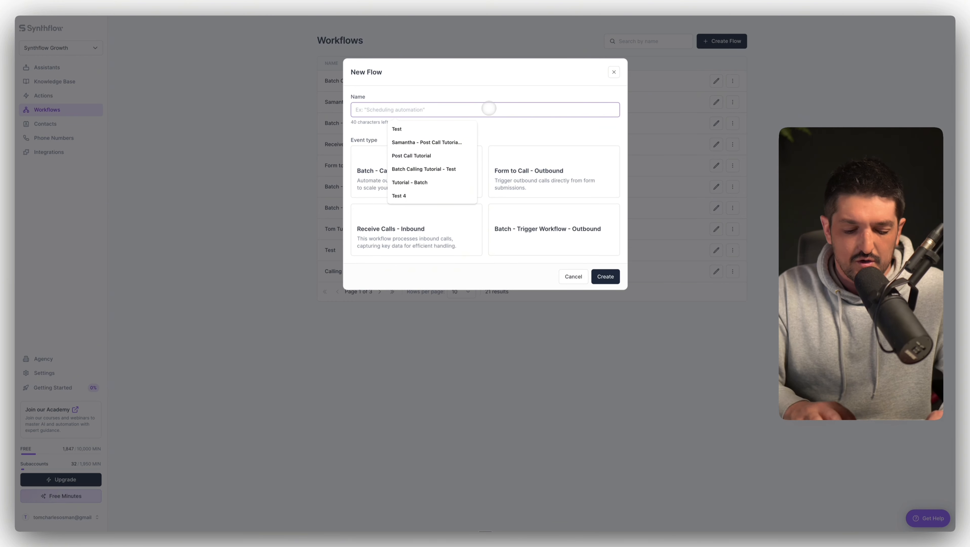
pyautogui.write('REceruitemnt')
pyautogui.hotkey('ctrl', 'a')
pyautogui.press('BackSpace')
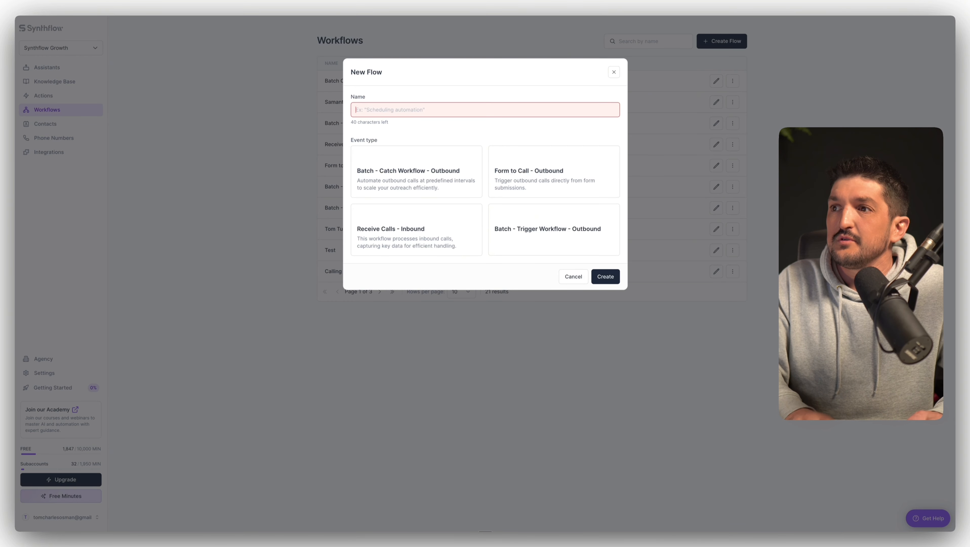
pyautogui.write('Recruitment Screener - O')
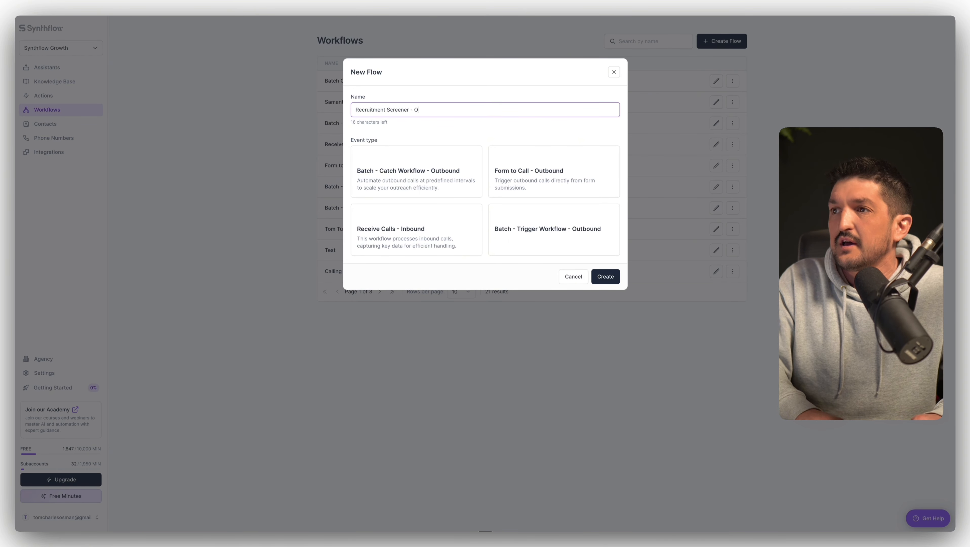
pyautogui.write('utbound - GSheet')
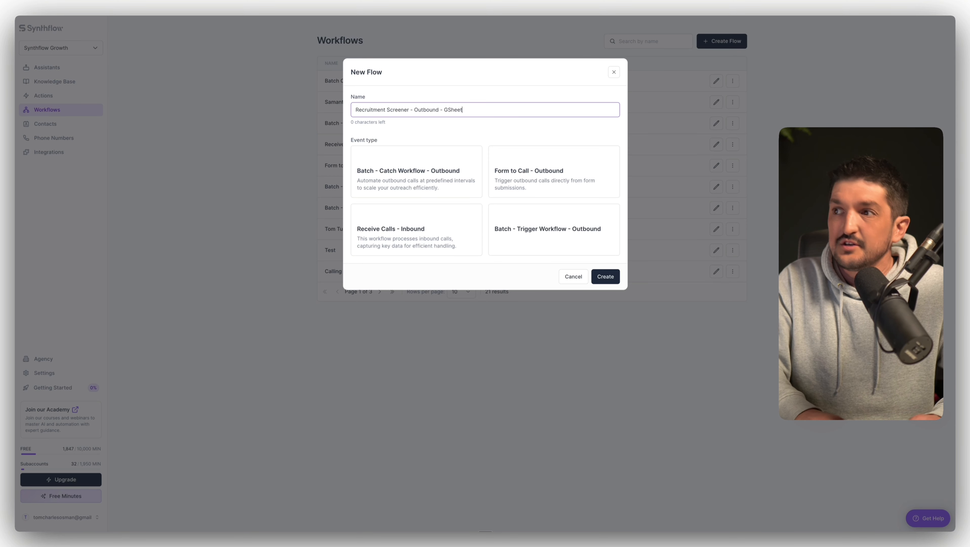
pyautogui.click(476, 124)
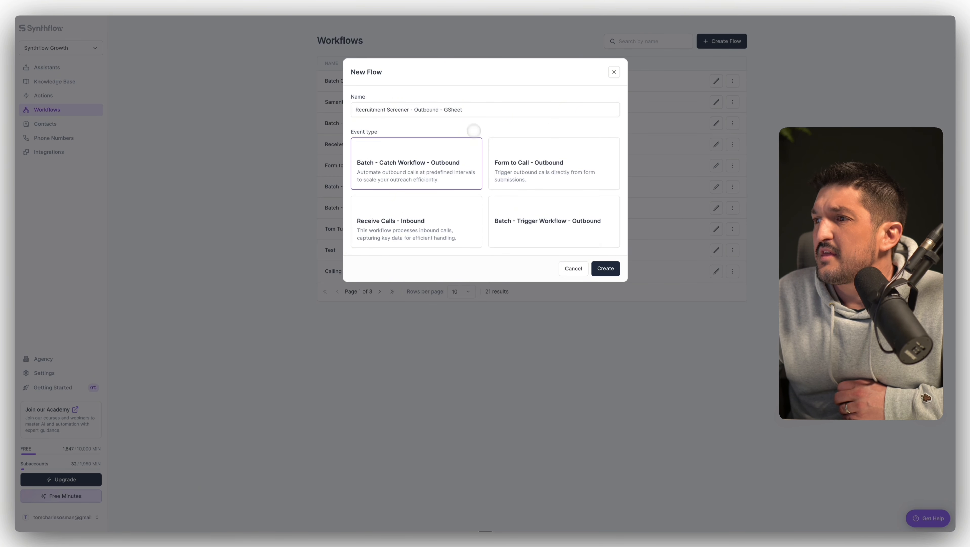
# Choose the Receive Calls - Inbound event type for the new flow and create it
pyautogui.click(509, 228)
pyautogui.click(432, 216)
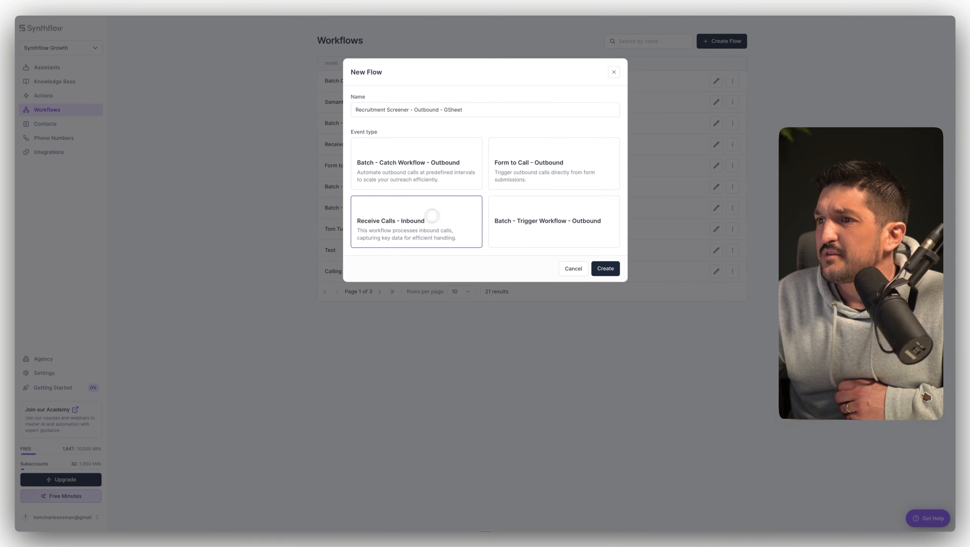
pyautogui.click(415, 214)
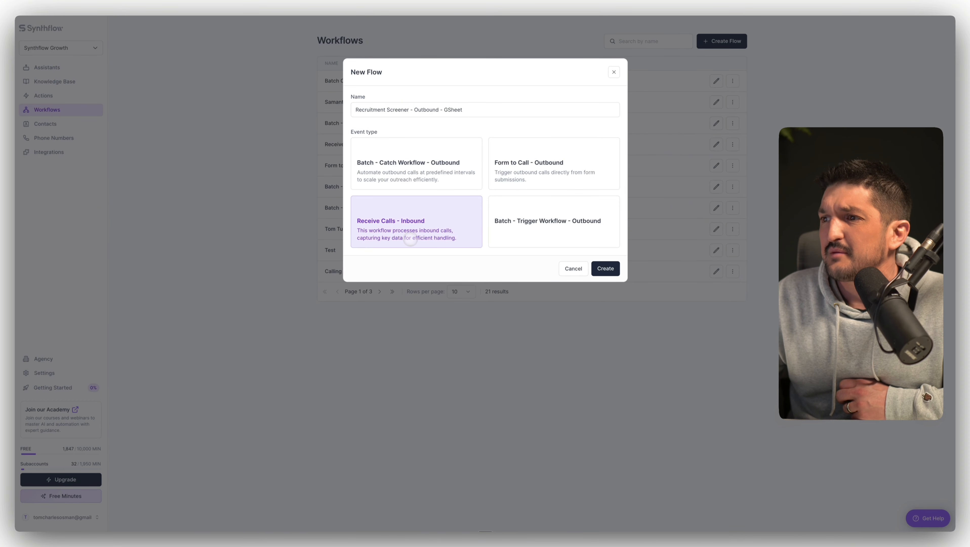
pyautogui.click(596, 264)
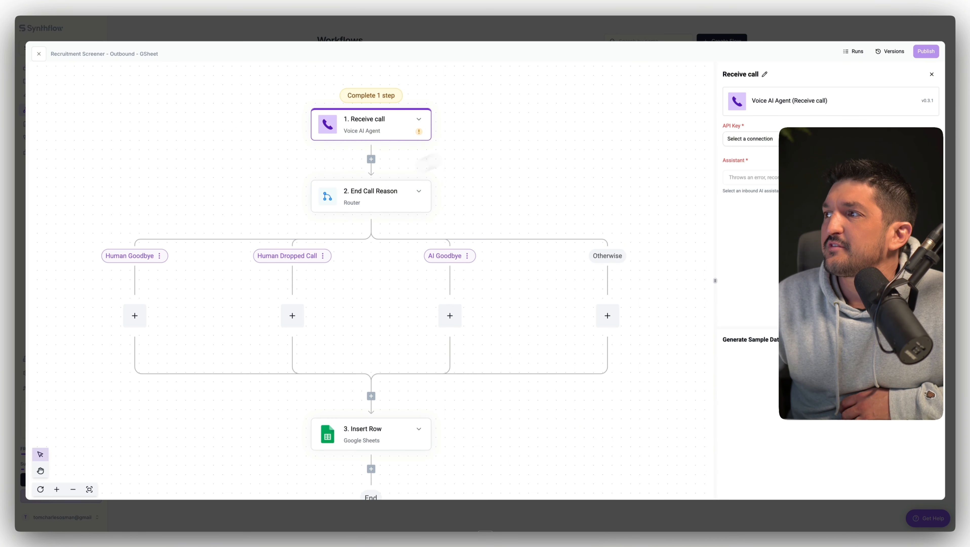
# Set the Receive call step's connection to Voice AI Agent and its assistant to Recruitment Screener
pyautogui.scroll(-1, 591, 158)
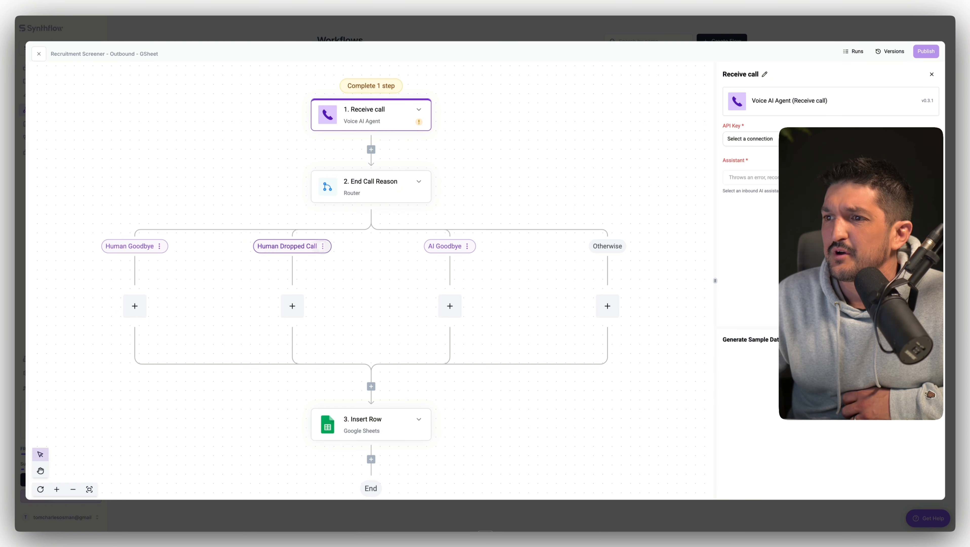
pyautogui.scroll(-1, 379, 417)
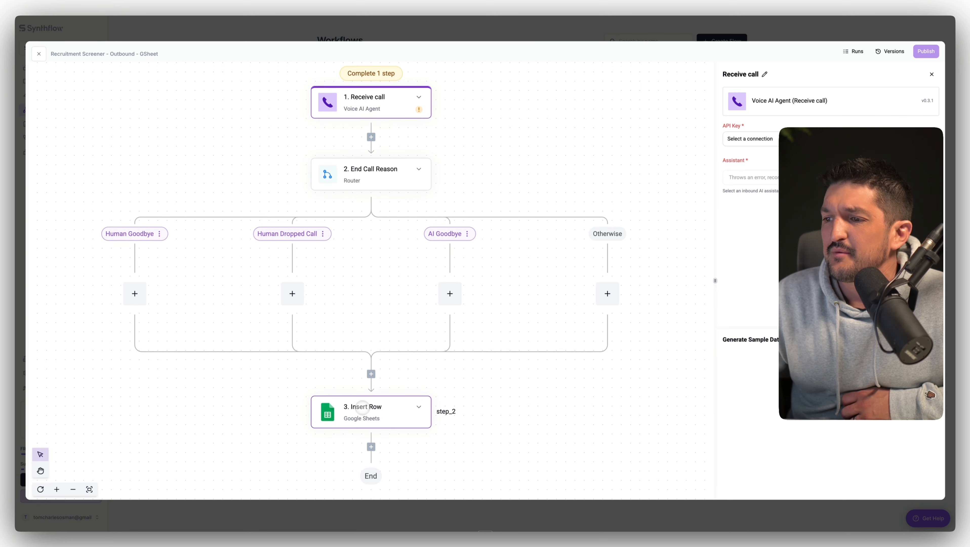
pyautogui.scroll(1, 380, 414)
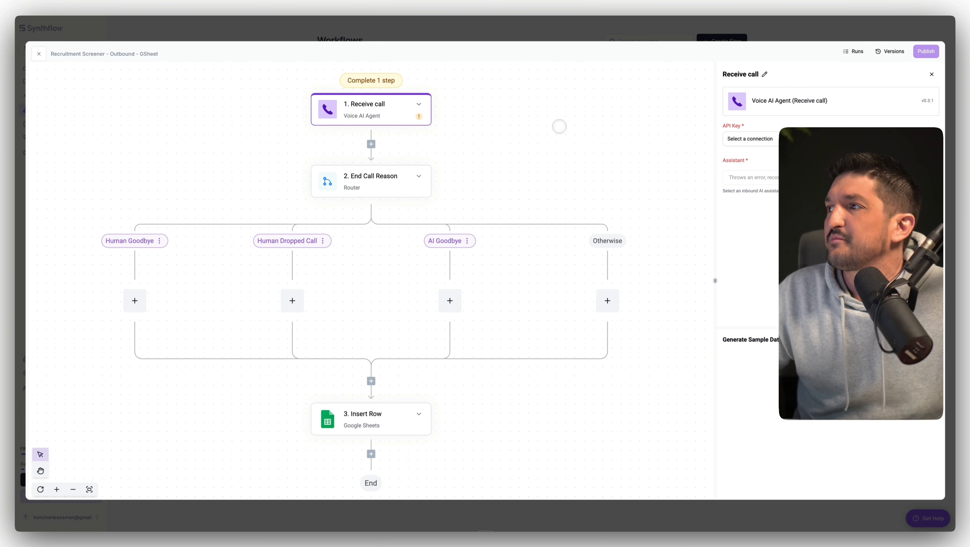
pyautogui.click(752, 136)
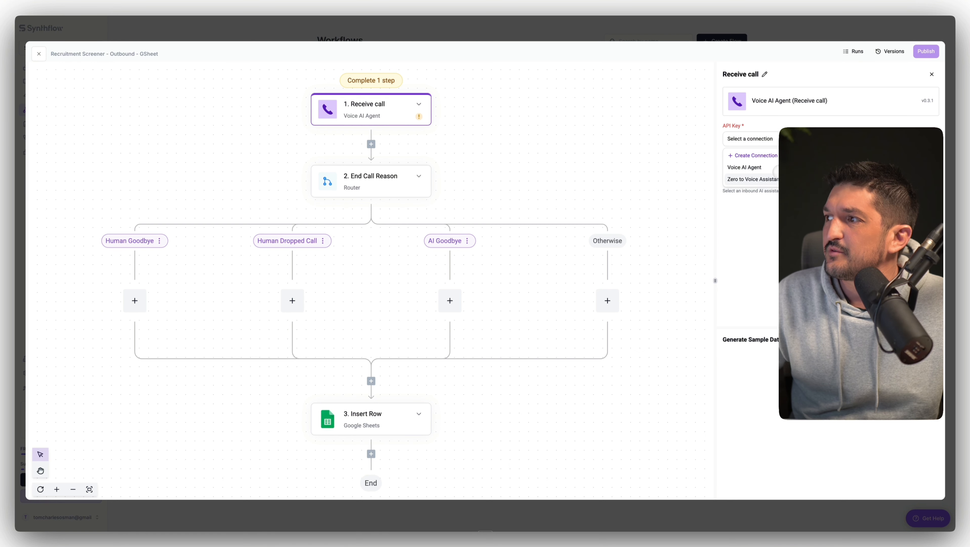
pyautogui.click(754, 167)
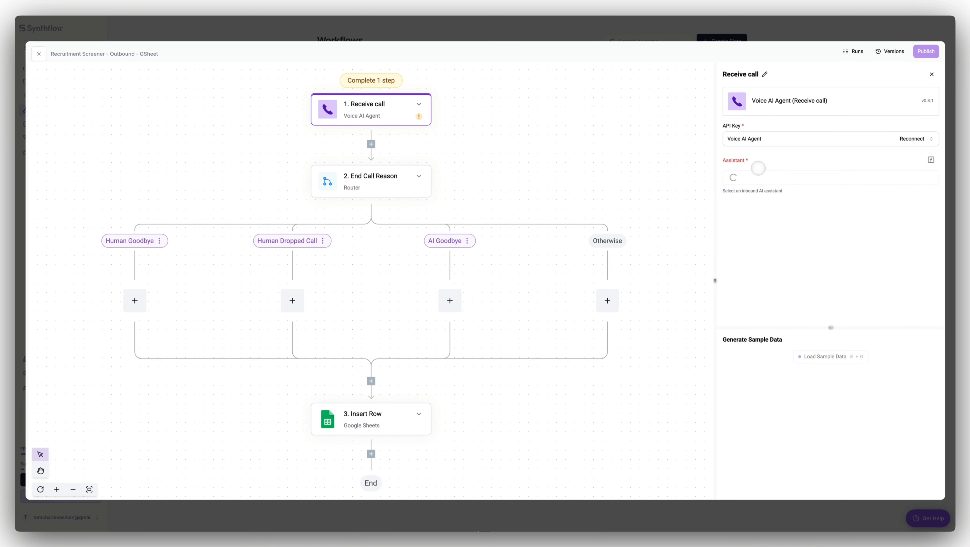
pyautogui.click(798, 174)
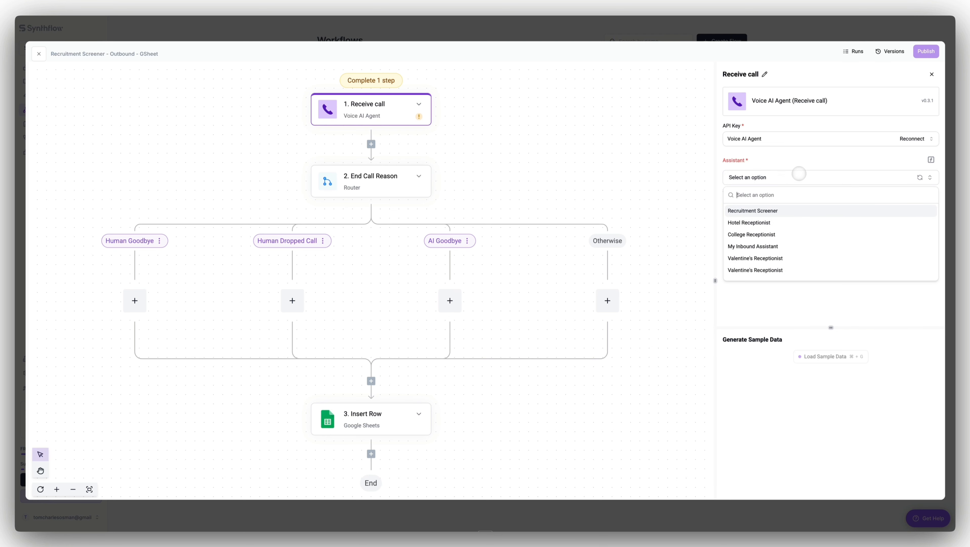
pyautogui.click(779, 210)
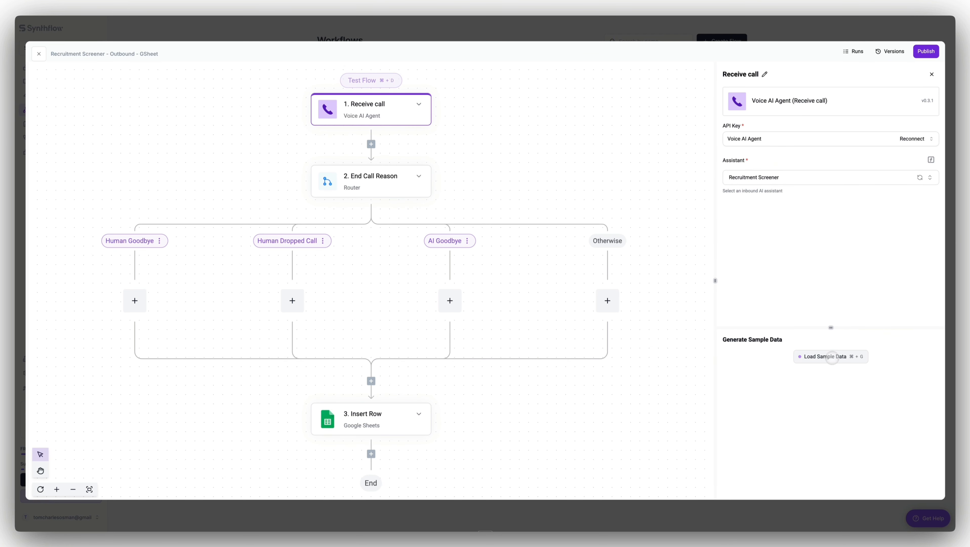
# Load sample data for the Receive call step and enlarge the sample data area
pyautogui.click(831, 357)
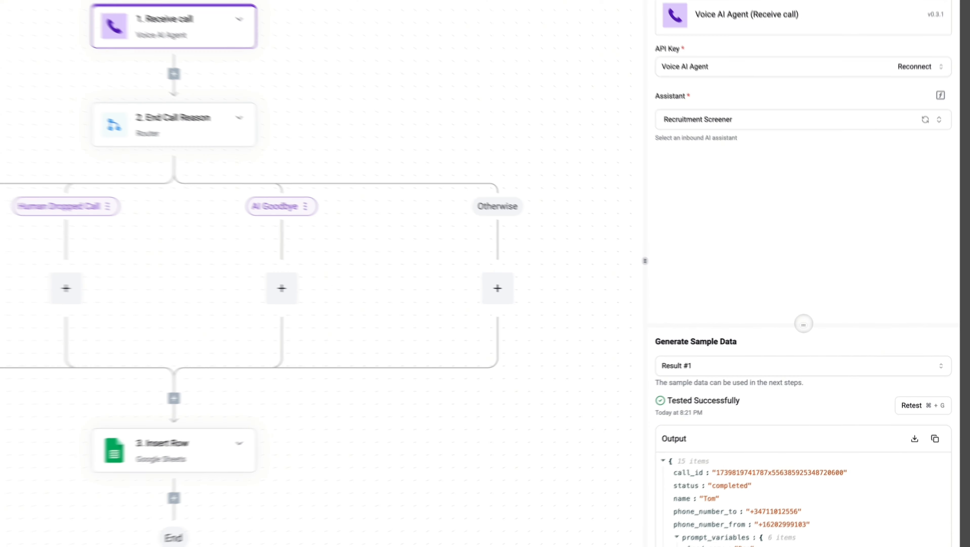
pyautogui.moveTo(832, 326); pyautogui.dragTo(824, 193)
pyautogui.moveTo(783, 123); pyautogui.dragTo(790, 153)
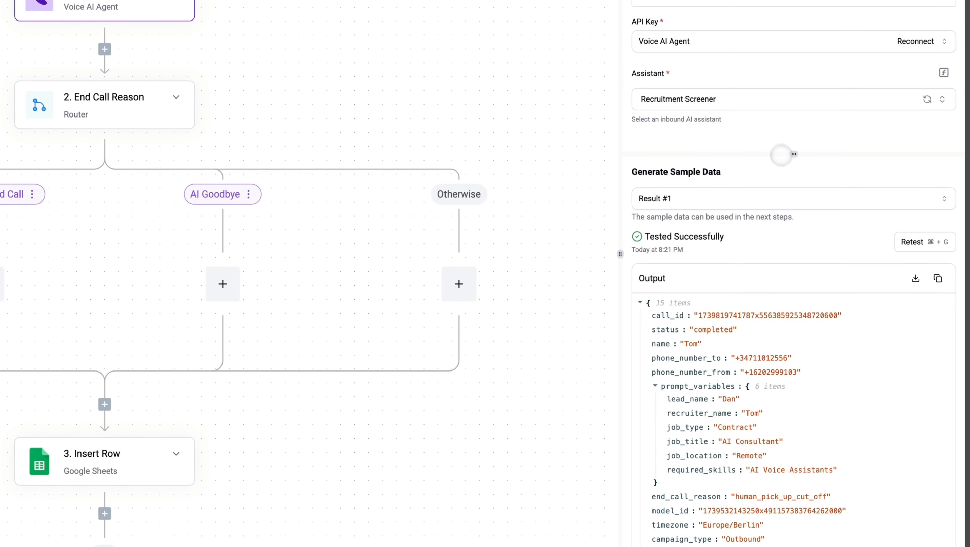
# Examine the sample output's prompt variables, transcript and executed information extractor actions, and return to its beginning
pyautogui.scroll(-2, 792, 448)
pyautogui.scroll(-7, 792, 448)
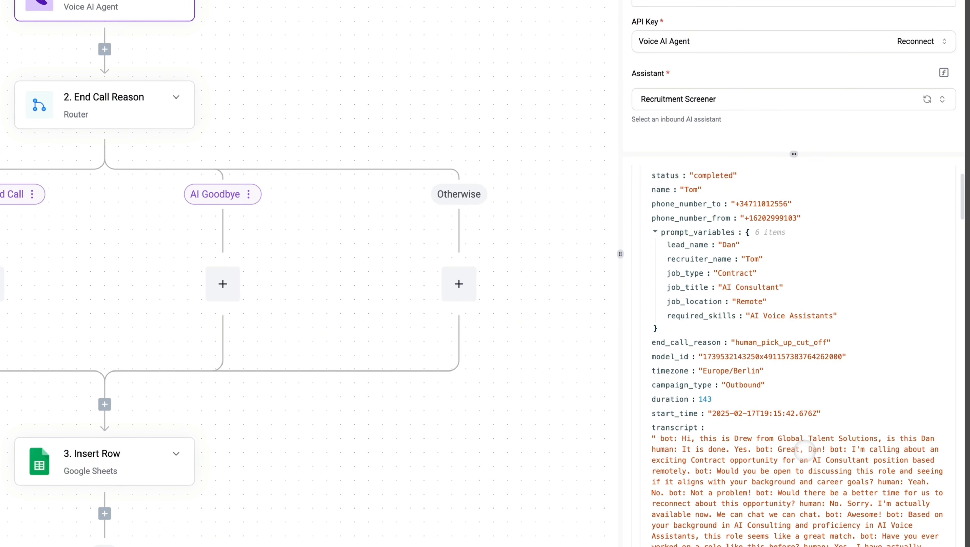
pyautogui.scroll(3, 805, 448)
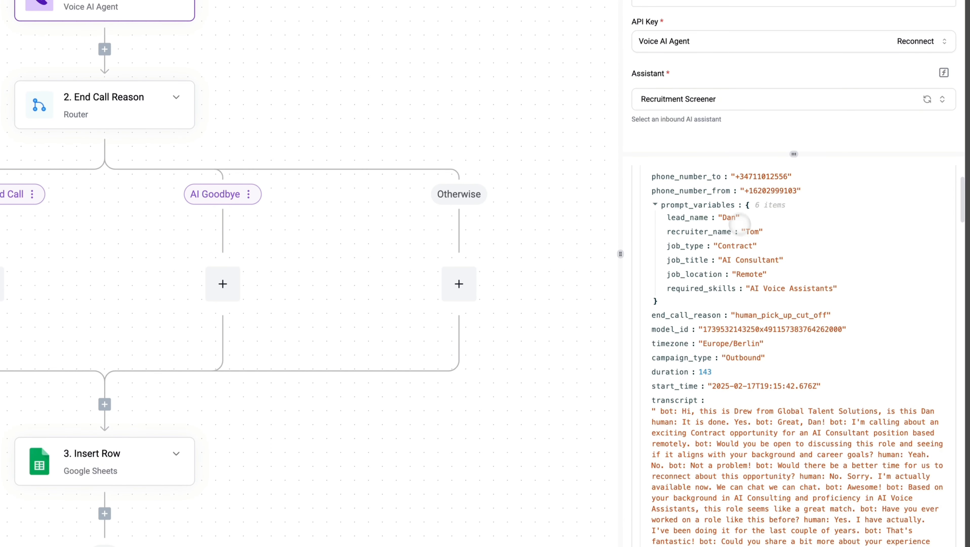
pyautogui.scroll(-3, 783, 314)
pyautogui.scroll(-15, 822, 406)
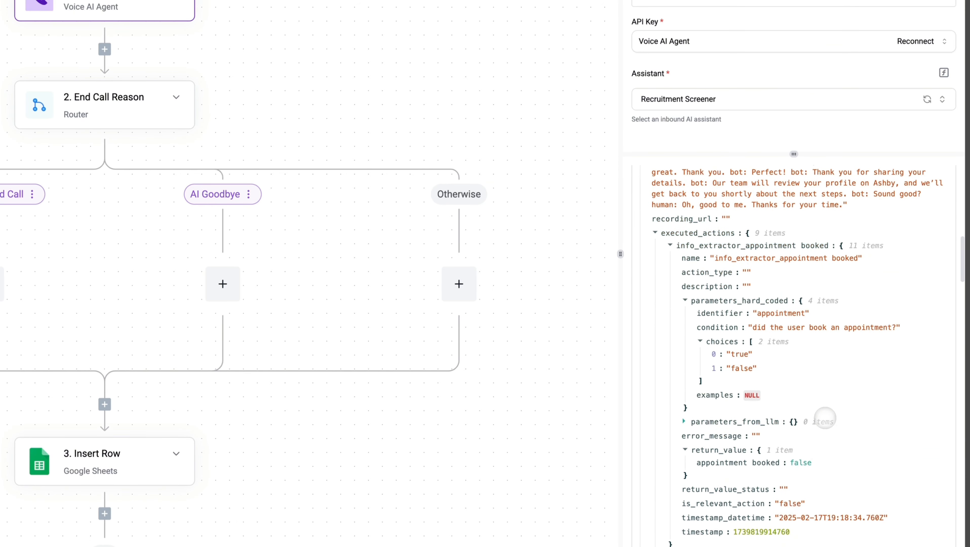
pyautogui.scroll(-9, 824, 417)
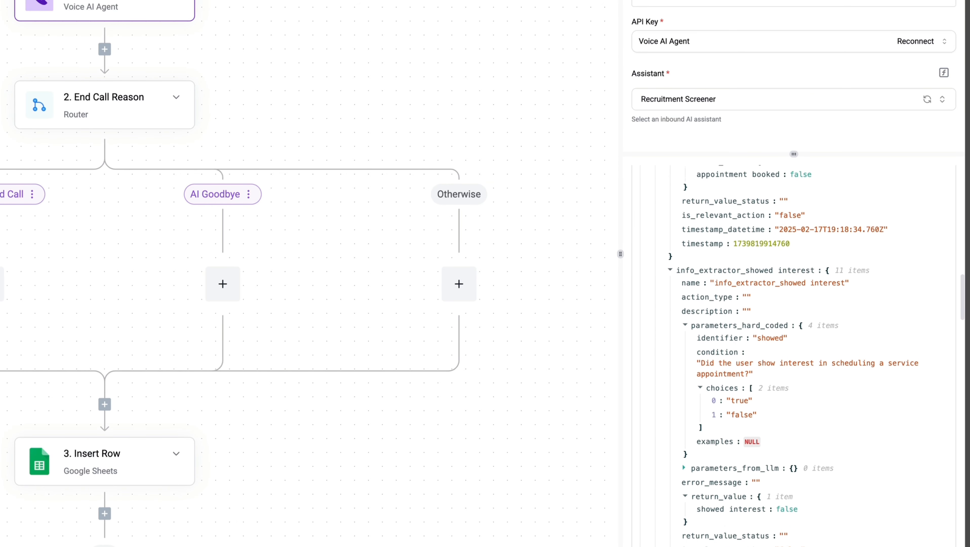
pyautogui.scroll(-15, 825, 418)
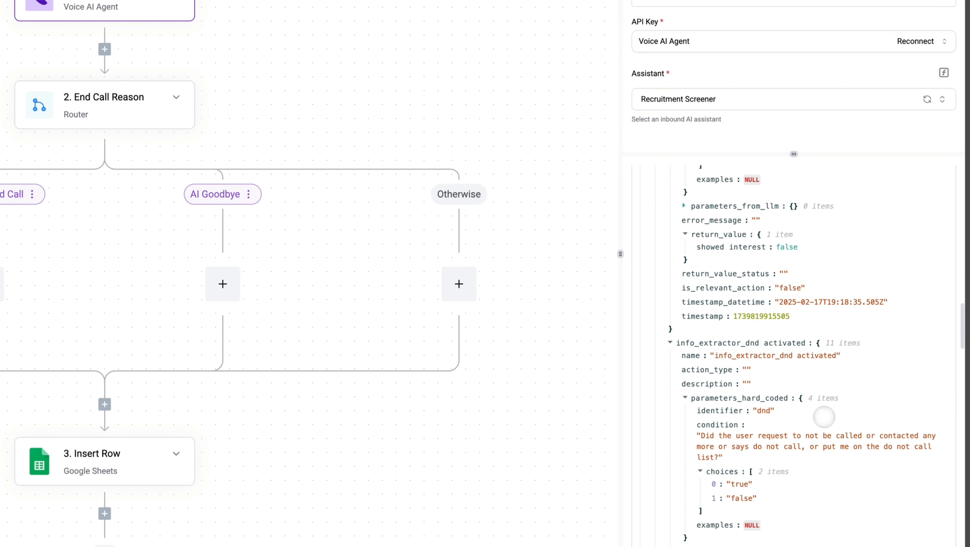
pyautogui.scroll(-20, 823, 416)
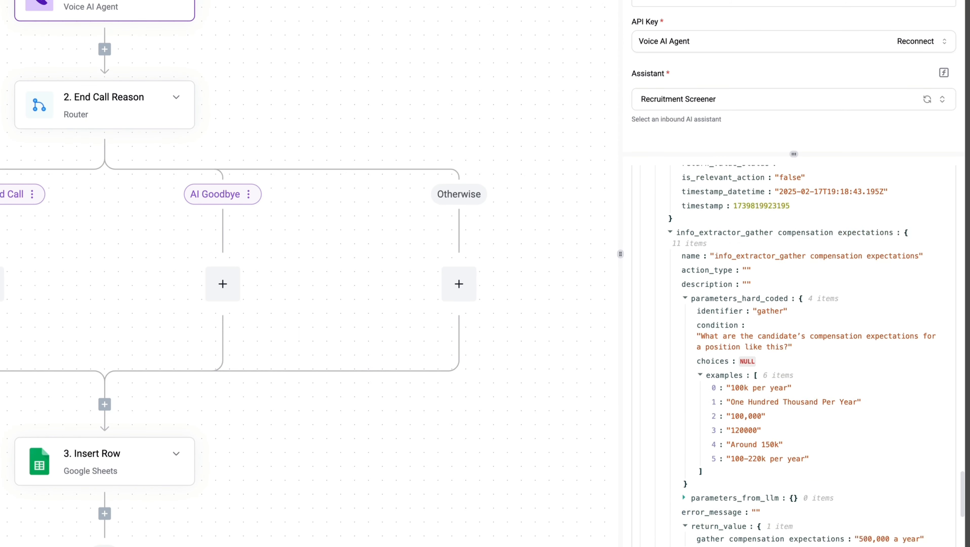
pyautogui.scroll(20, 815, 415)
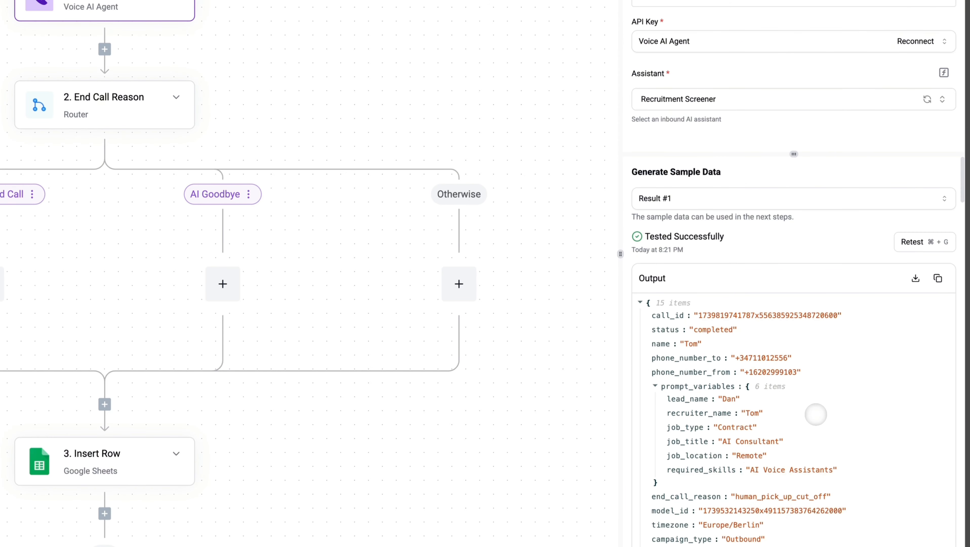
# Set the Insert Row step's connection to google-sheets-synthflow and its spreadsheet to Recruitment Screener
pyautogui.click(109, 457)
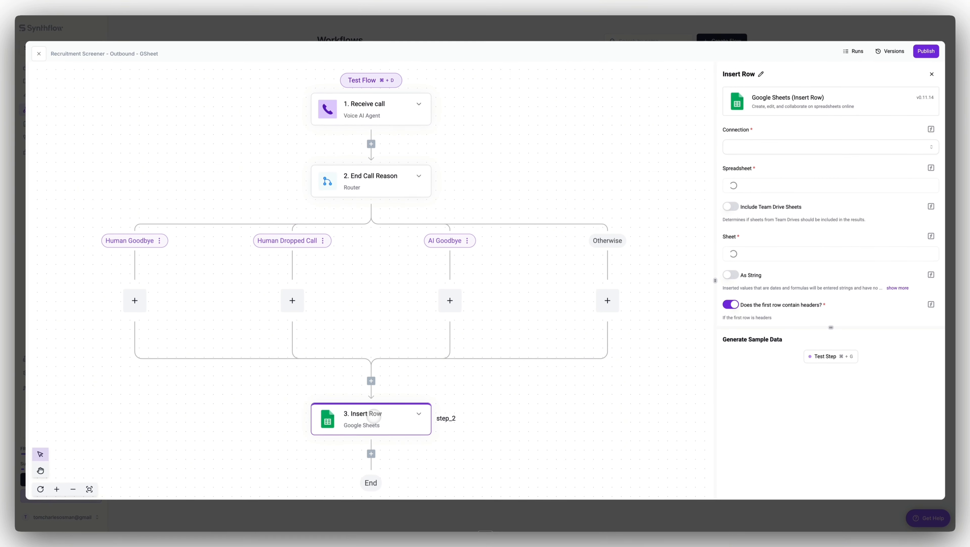
pyautogui.click(776, 141)
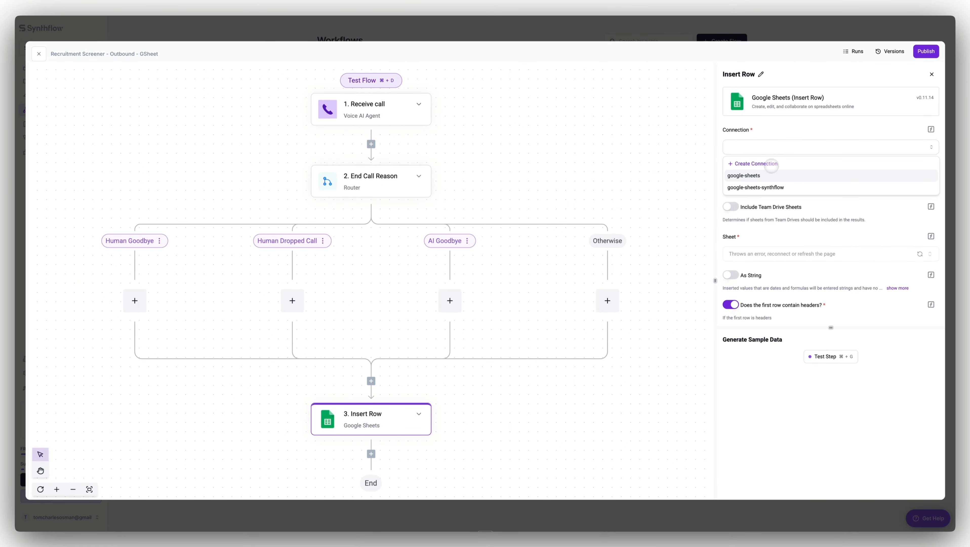
pyautogui.click(770, 186)
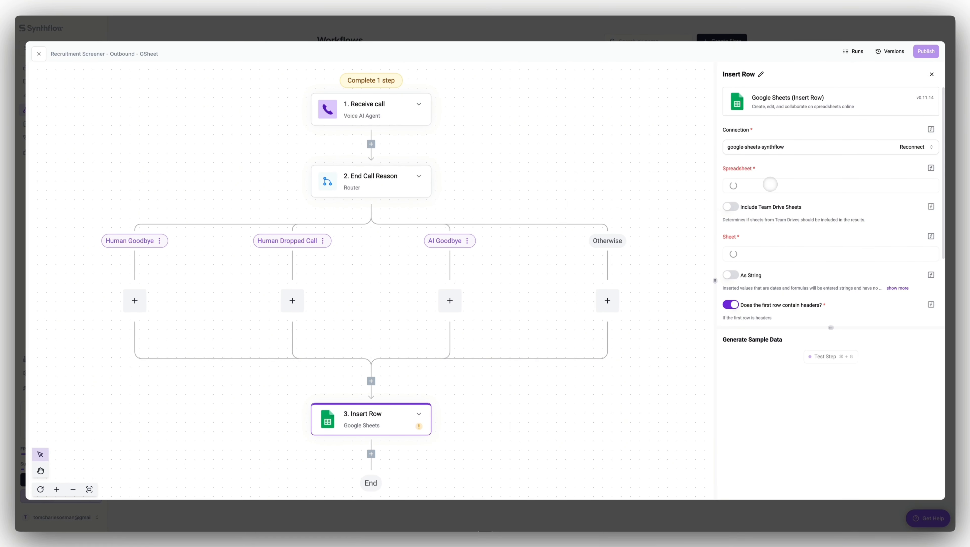
pyautogui.click(771, 185)
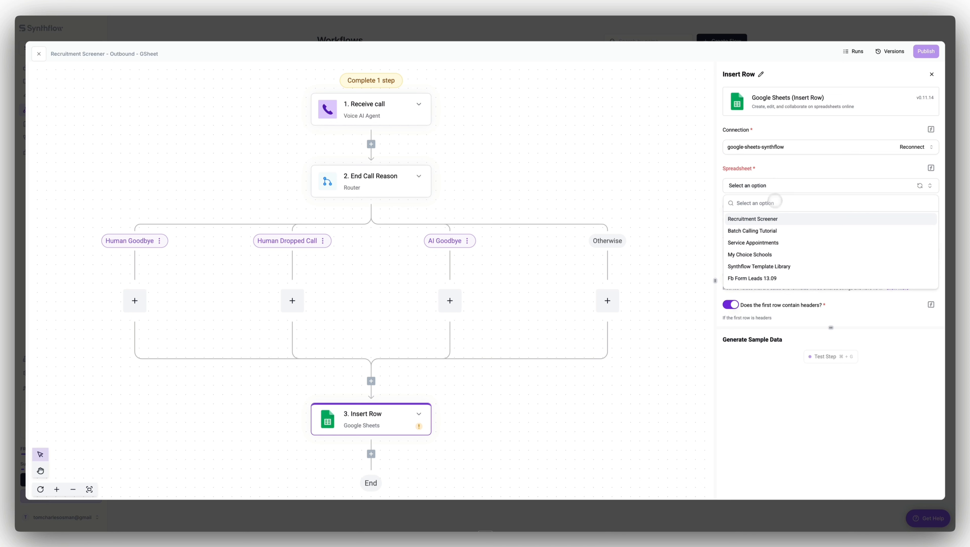
pyautogui.click(776, 218)
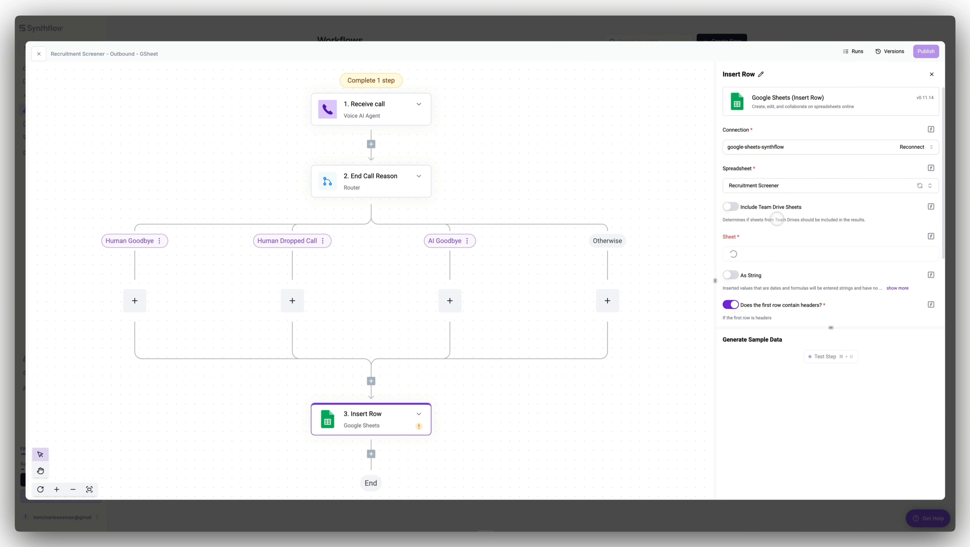
# Set the Insert Row step's sheet to Sheet1 and look through its column fields down to Follow Up Preference
pyautogui.click(816, 252)
pyautogui.click(812, 287)
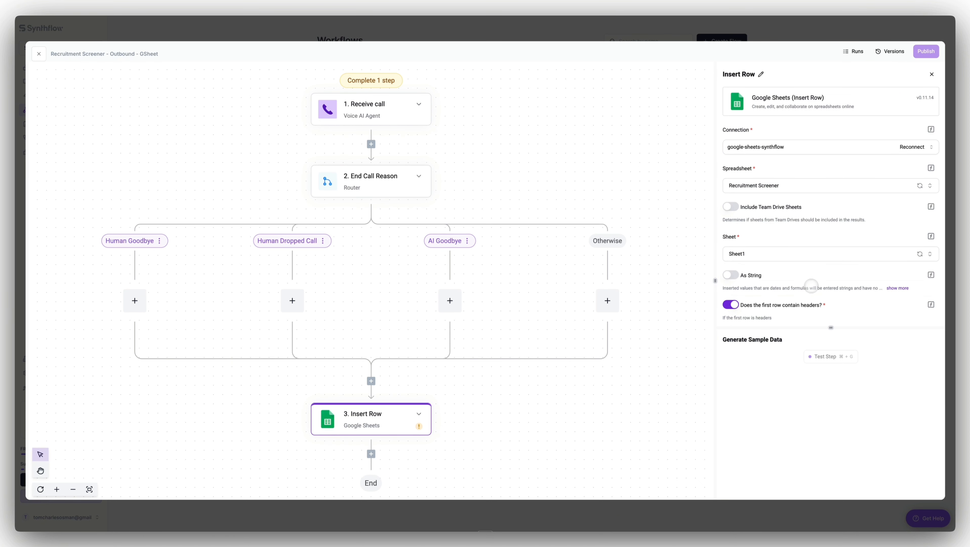
pyautogui.scroll(-3, 808, 230)
pyautogui.scroll(-4, 808, 219)
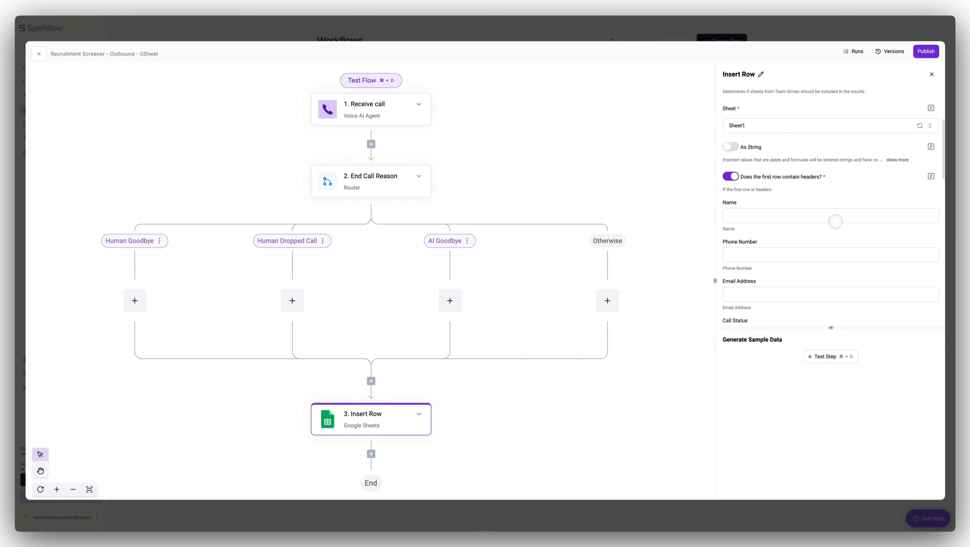
pyautogui.scroll(-6, 837, 241)
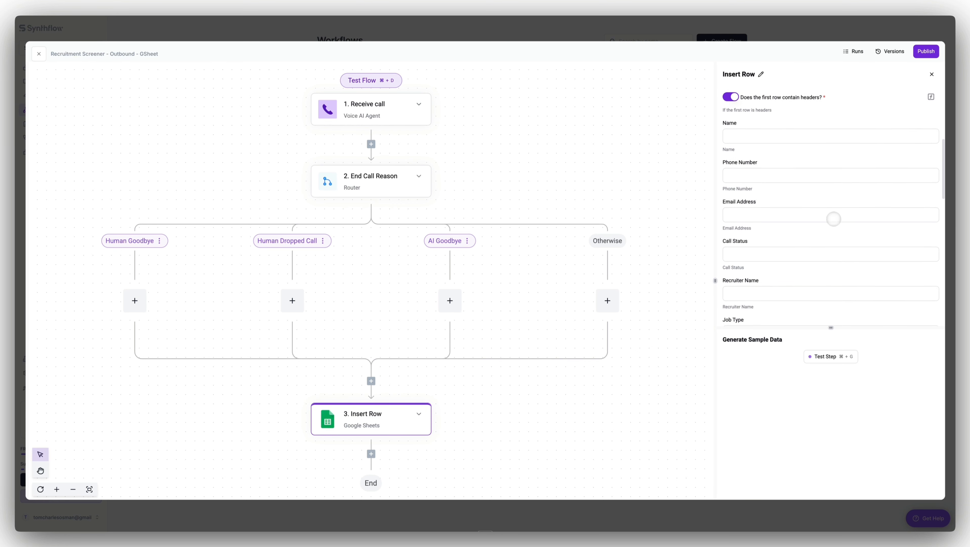
pyautogui.scroll(-10, 825, 218)
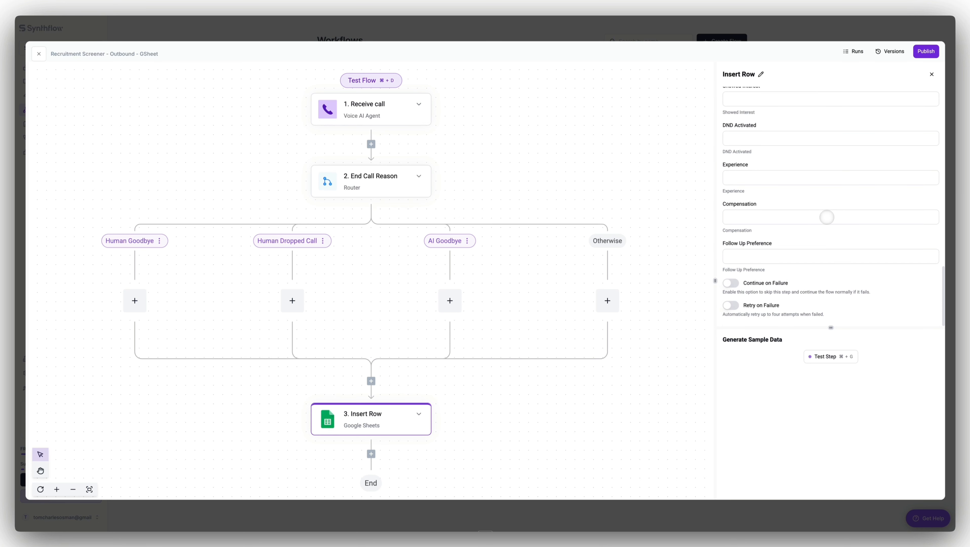
pyautogui.scroll(12, 826, 217)
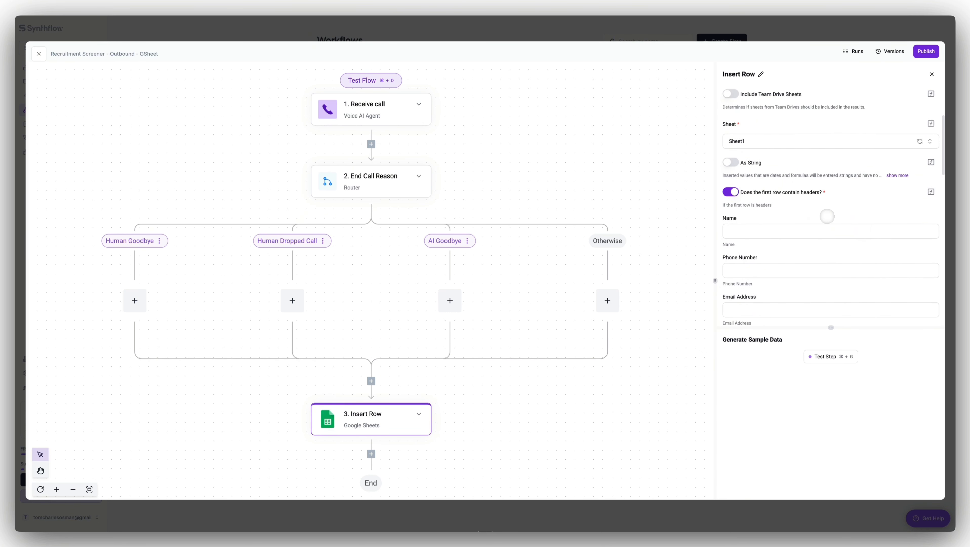
# Map the Name column to the lead_name prompt variable from the Receive call step
pyautogui.scroll(-2, 827, 217)
pyautogui.click(775, 186)
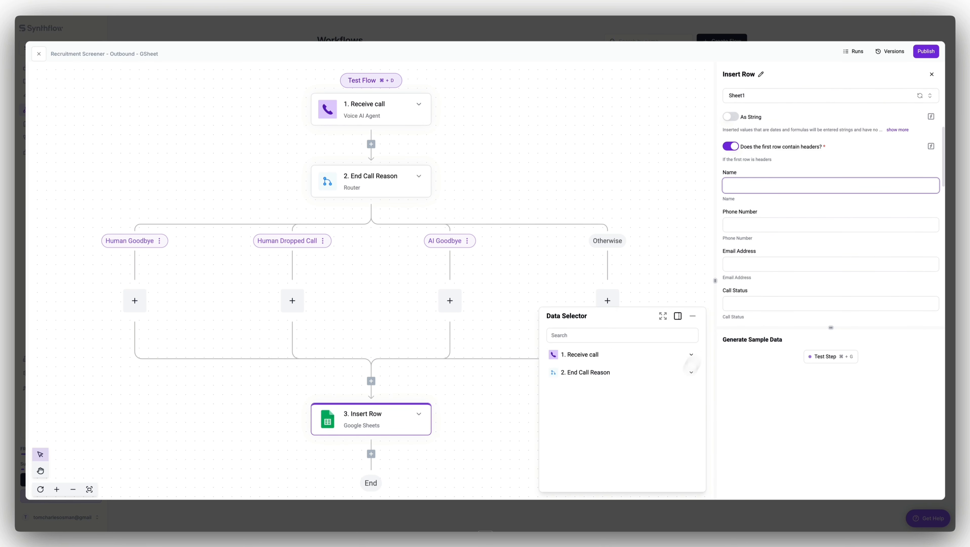
pyautogui.click(624, 354)
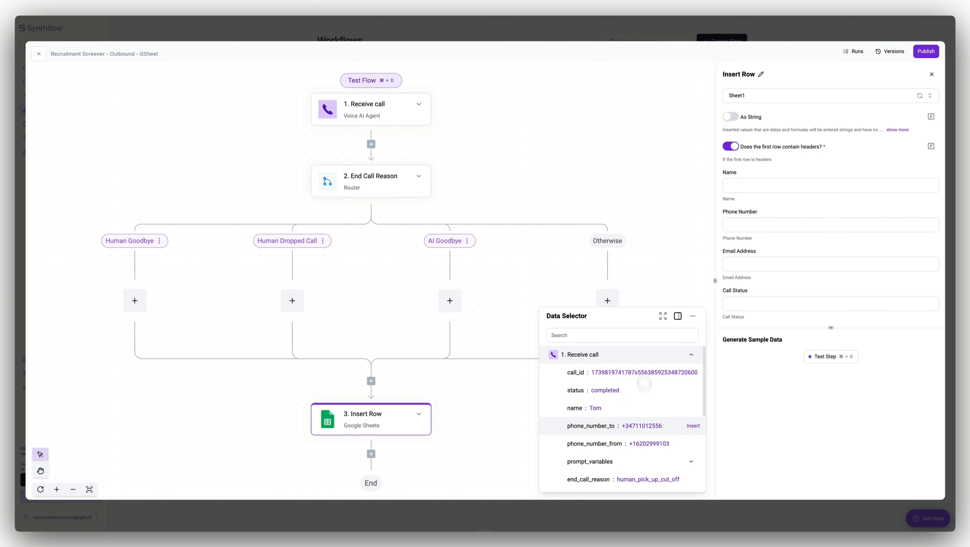
pyautogui.scroll(-1, 641, 421)
pyautogui.click(642, 409)
pyautogui.scroll(-1, 643, 408)
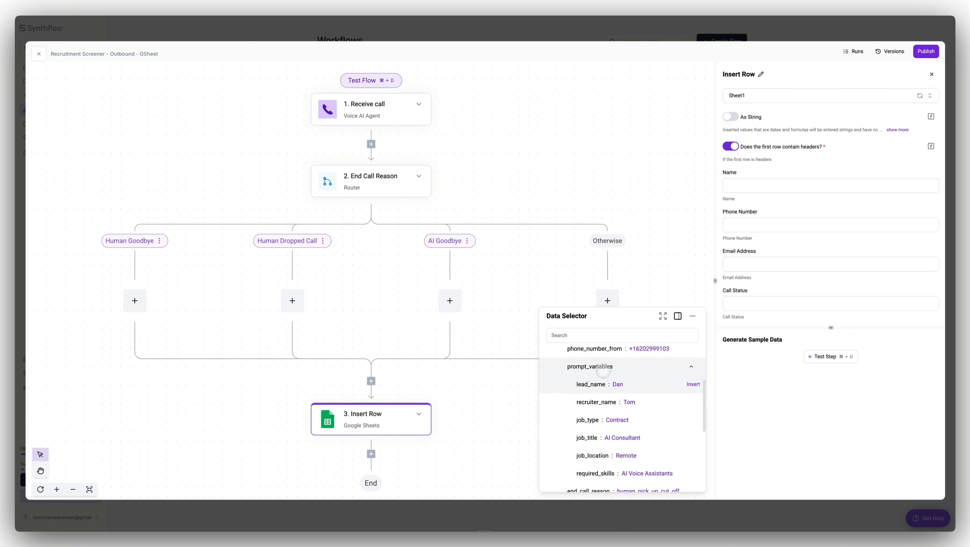
pyautogui.click(693, 383)
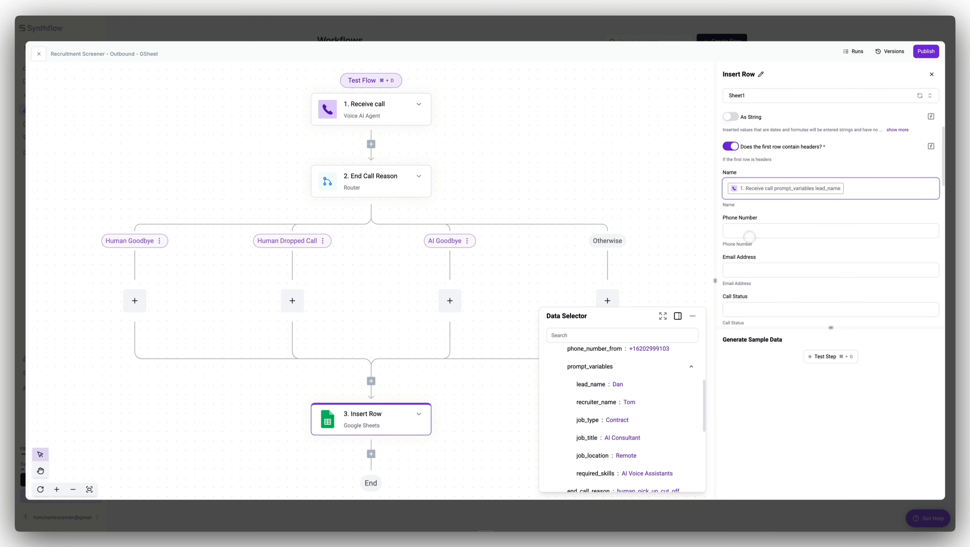
# Find the number values in the call data and map the Phone Number column to Receive call phone_number_to
pyautogui.click(750, 232)
pyautogui.scroll(-3, 647, 422)
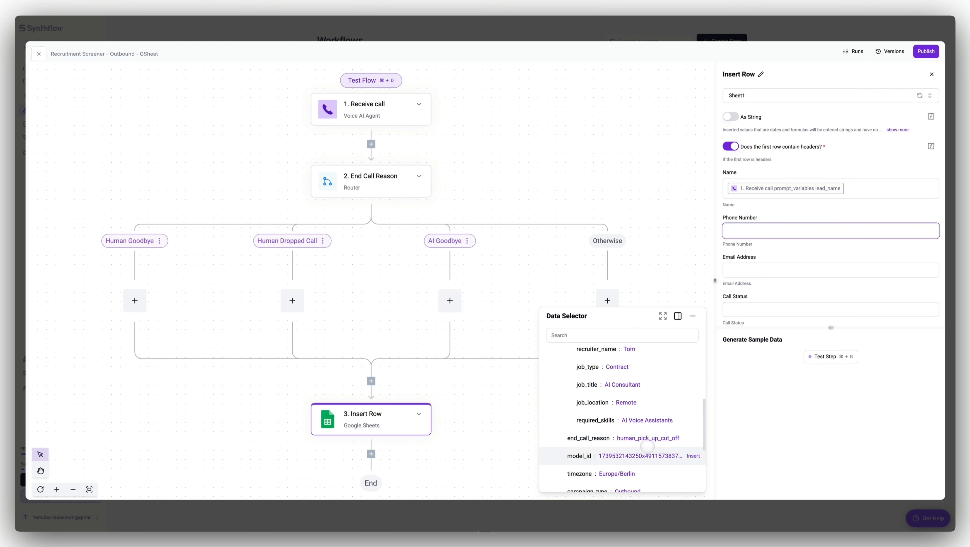
pyautogui.scroll(-4, 645, 459)
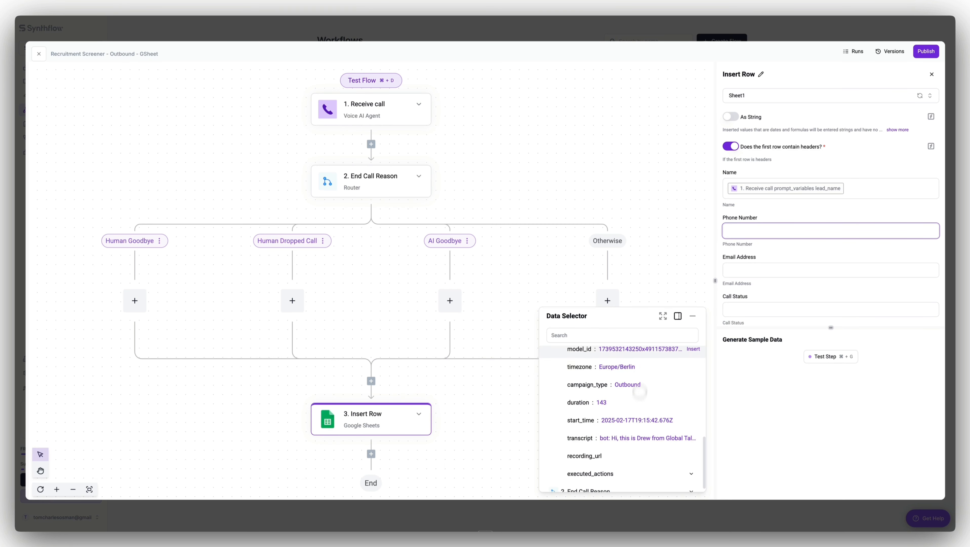
pyautogui.click(622, 334)
pyautogui.write('number')
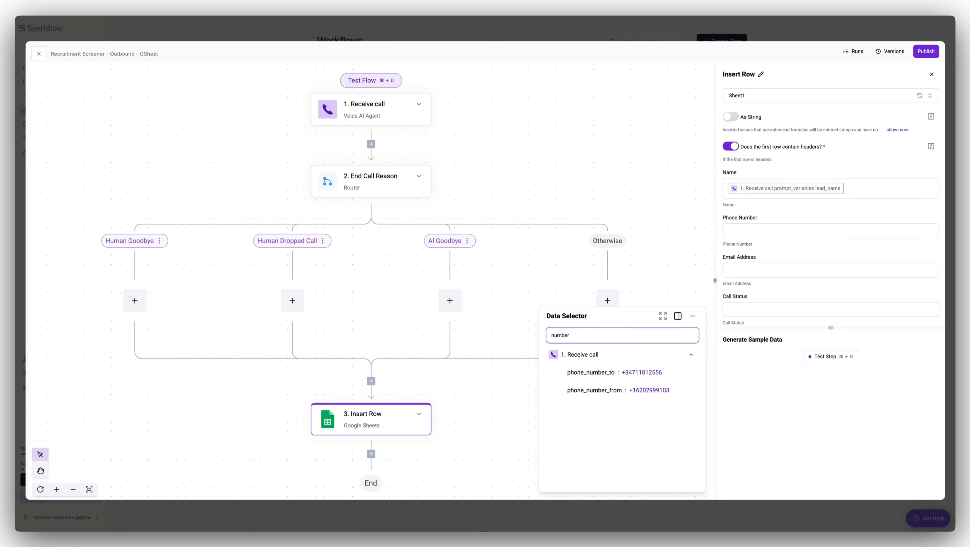
pyautogui.click(677, 371)
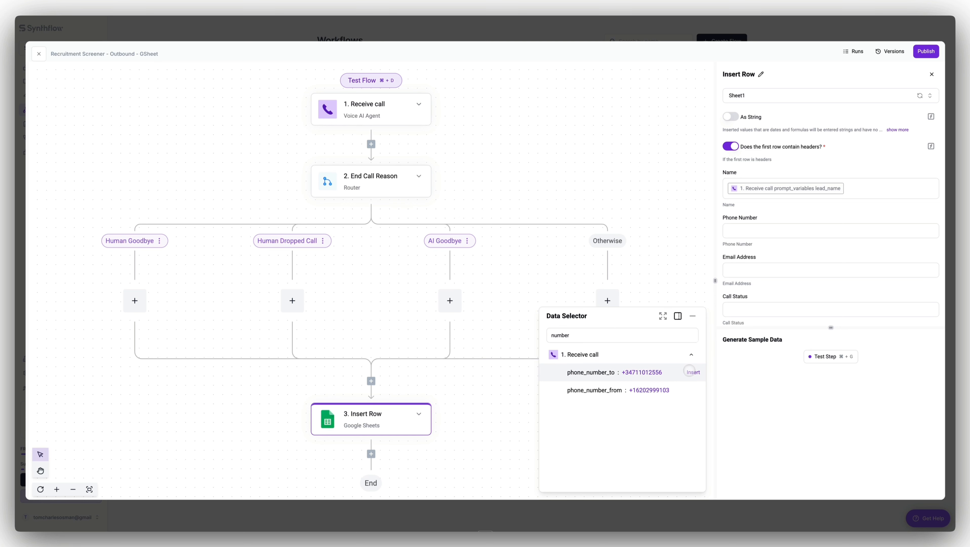
# Try searching the call data for an email value for the Email Address column and clear the search
pyautogui.click(771, 276)
pyautogui.tripleClick(645, 336)
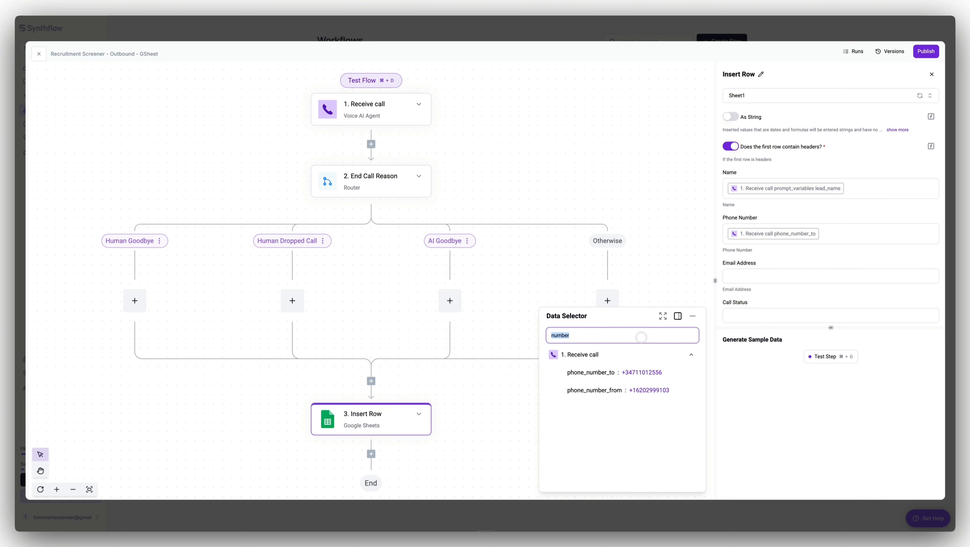
pyautogui.write('ema')
pyautogui.press('BackSpace')
pyautogui.press('BackSpace')
pyautogui.press('BackSpace')
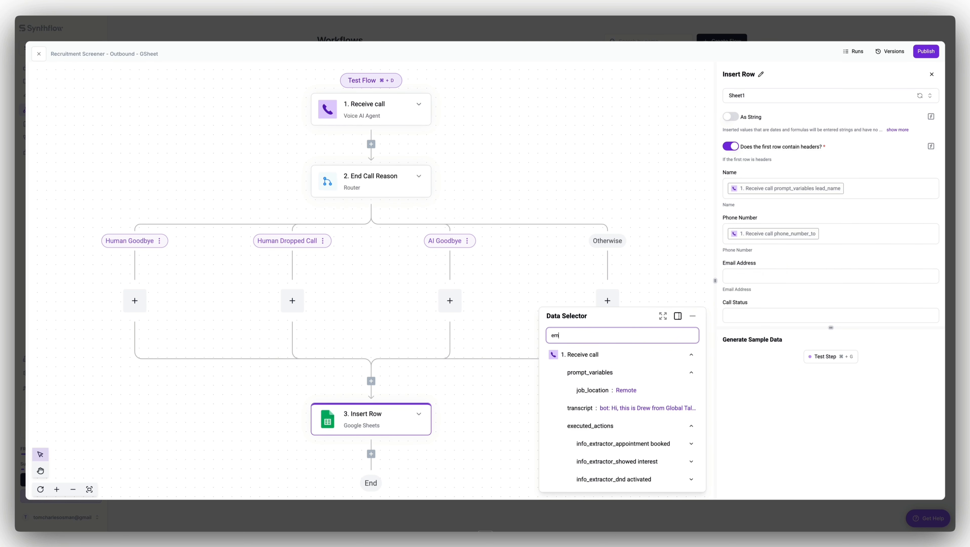
pyautogui.press('BackSpace')
pyautogui.press('BackSpace')
pyautogui.hotkey('ctrl', 'n')
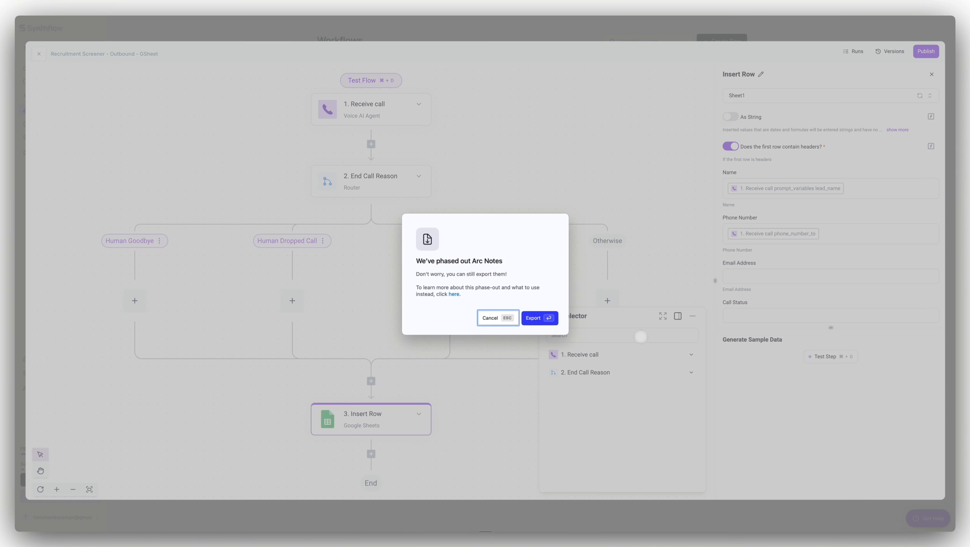
pyautogui.press('Escape')
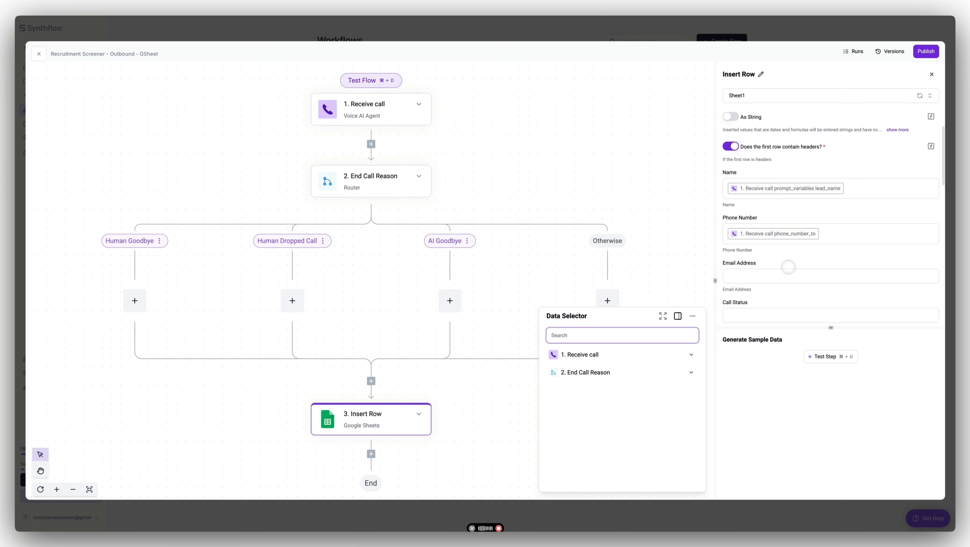
# Search the call data for "status" for the Call Status column, look through the matches and clear the search
pyautogui.click(825, 290)
pyautogui.scroll(-1, 827, 293)
pyautogui.scroll(-2, 827, 294)
pyautogui.click(825, 259)
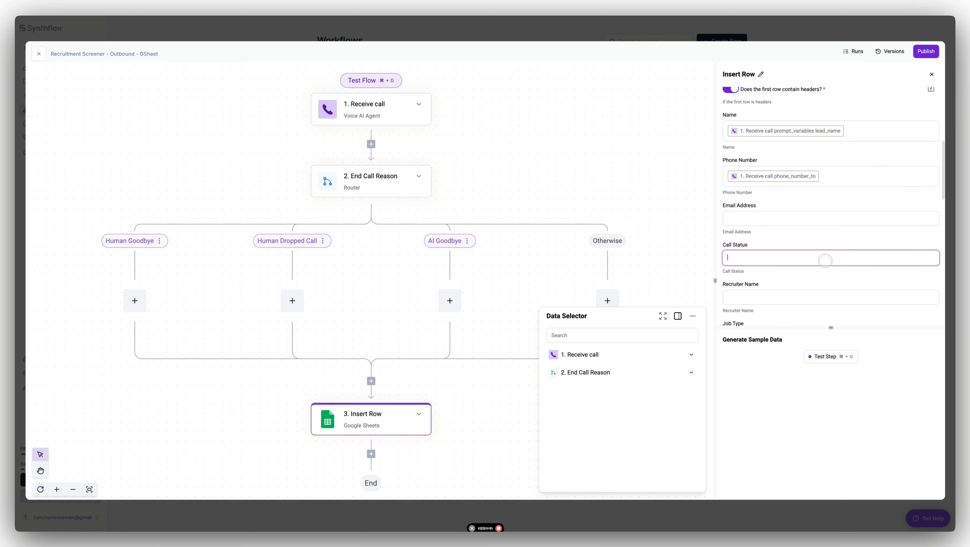
pyautogui.click(594, 334)
pyautogui.write('stat')
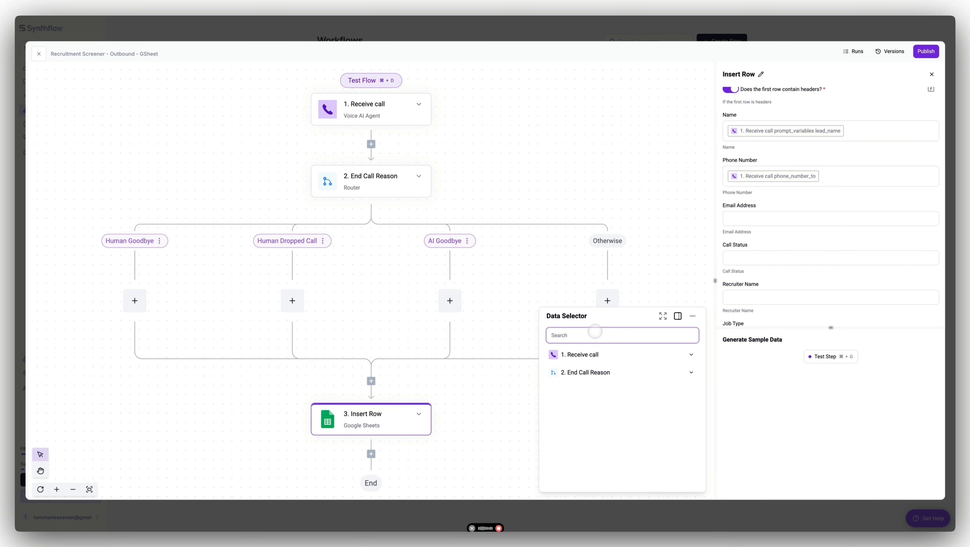
pyautogui.write('us')
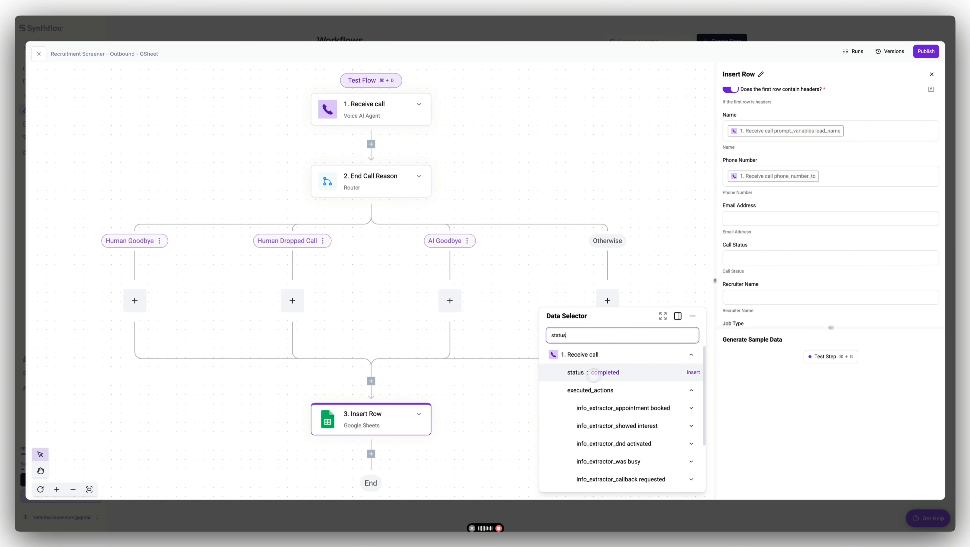
pyautogui.scroll(-2, 620, 373)
pyautogui.scroll(3, 647, 398)
pyautogui.press('BackSpace')
pyautogui.press('BackSpace')
pyautogui.press('BackSpace')
pyautogui.press('BackSpace')
pyautogui.press('BackSpace')
pyautogui.press('BackSpace')
# Map the Call Status column to end_call_reason from the Receive call step
pyautogui.scroll(-1, 628, 405)
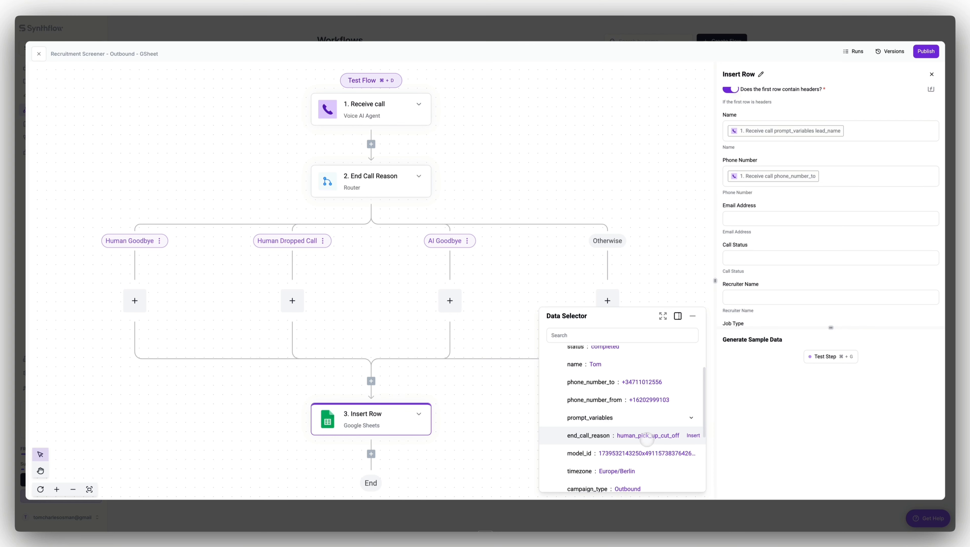
pyautogui.click(646, 435)
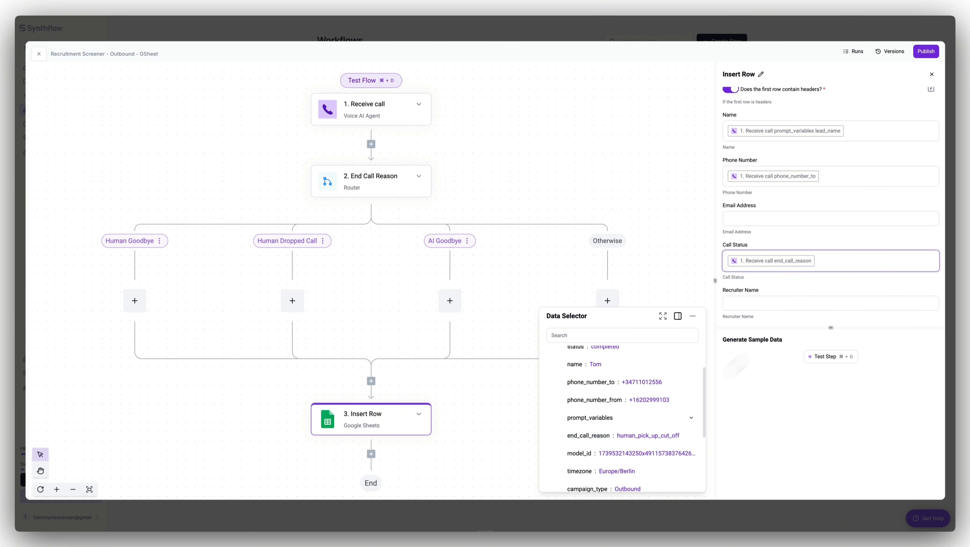
pyautogui.click(822, 240)
pyautogui.click(824, 260)
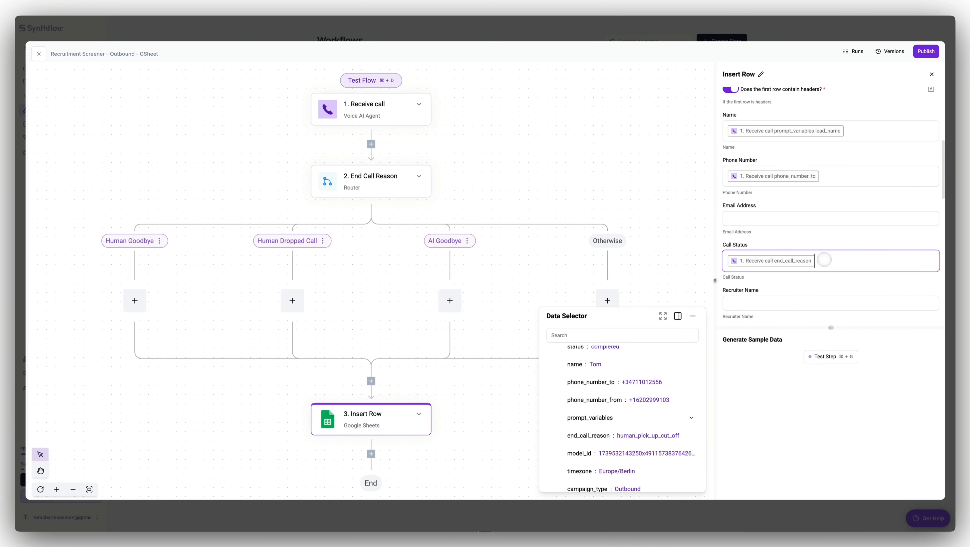
# Find the recruiter value in the call data and map the Recruiter Name column to the recruiter_name prompt variable
pyautogui.scroll(-3, 574, 444)
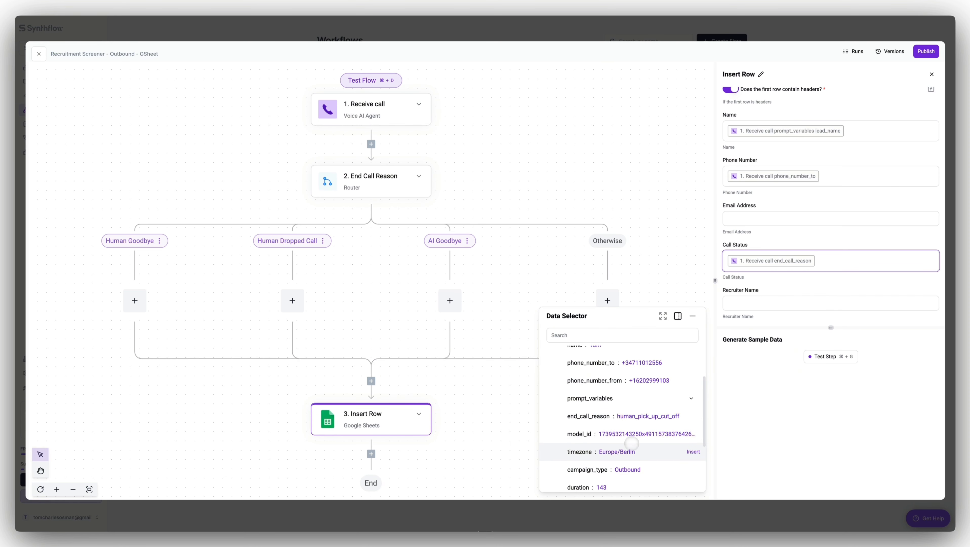
pyautogui.click(785, 305)
pyautogui.scroll(-3, 627, 383)
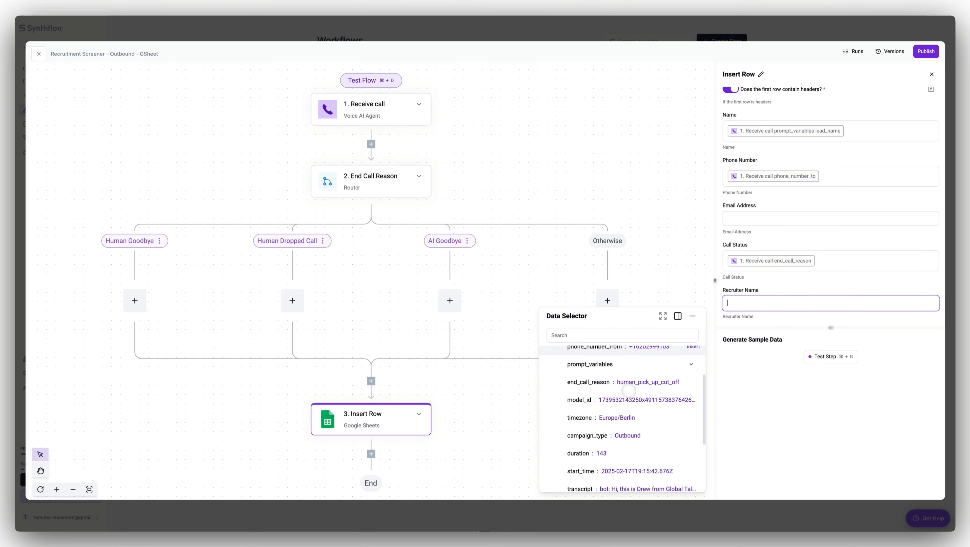
pyautogui.click(625, 333)
pyautogui.write('recrui')
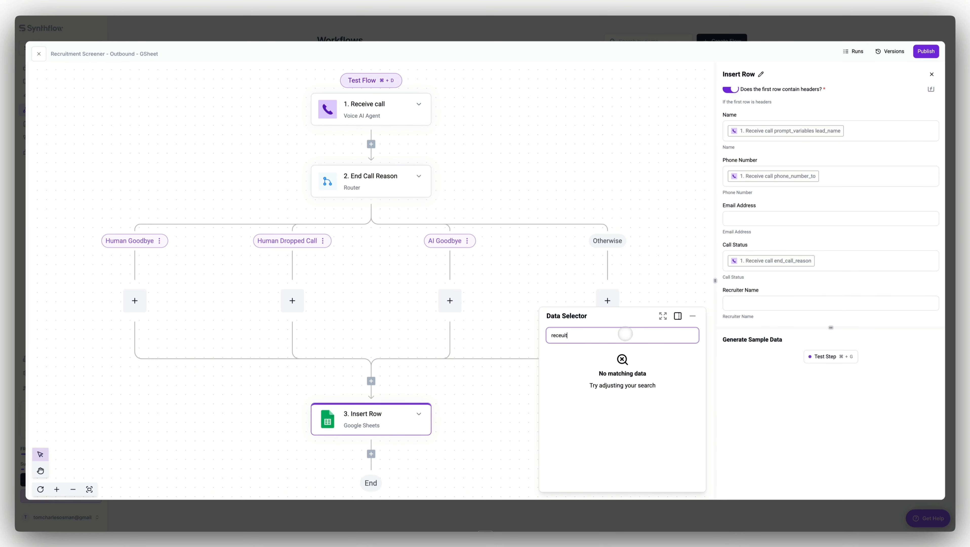
pyautogui.click(642, 390)
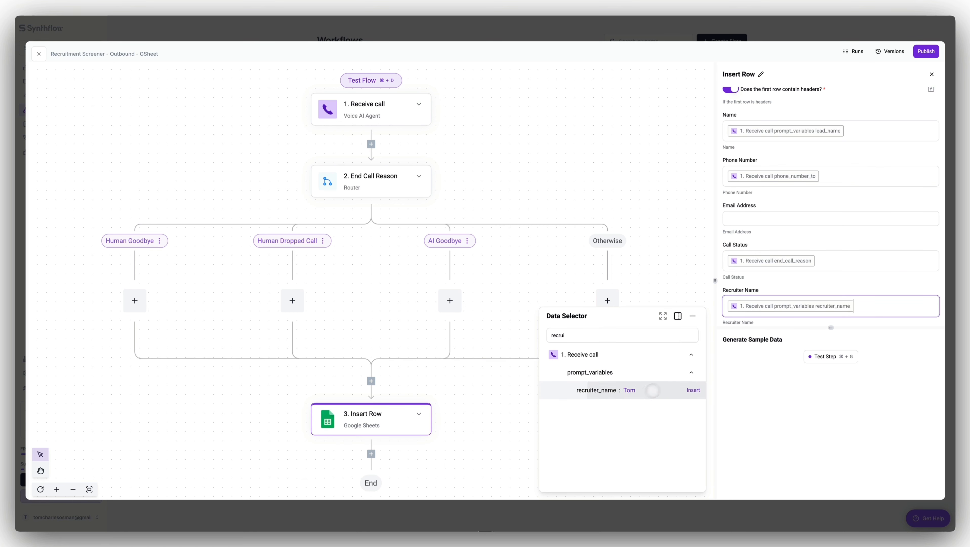
# Search the call data for "type" and map the Job Type column to the job_type prompt variable
pyautogui.scroll(-2, 821, 280)
pyautogui.scroll(-1, 821, 281)
pyautogui.click(823, 264)
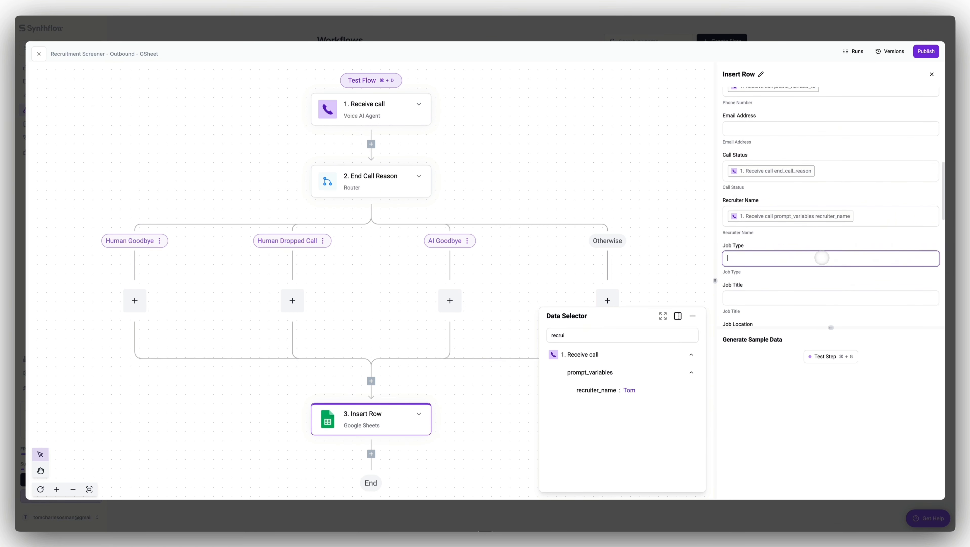
pyautogui.write('type')
pyautogui.click(651, 391)
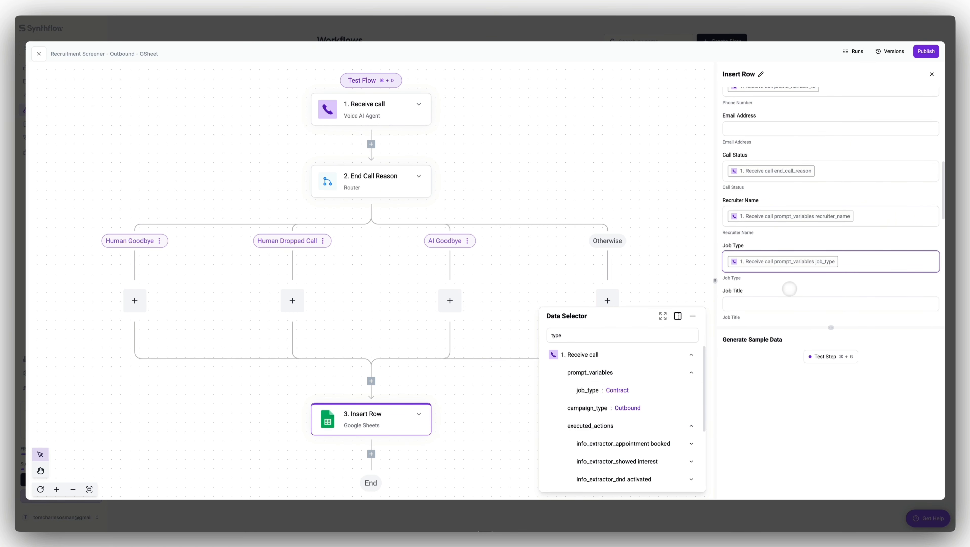
# Search the call data for "title" and map the Job Title column to the job_title prompt variable
pyautogui.scroll(-3, 797, 273)
pyautogui.click(810, 223)
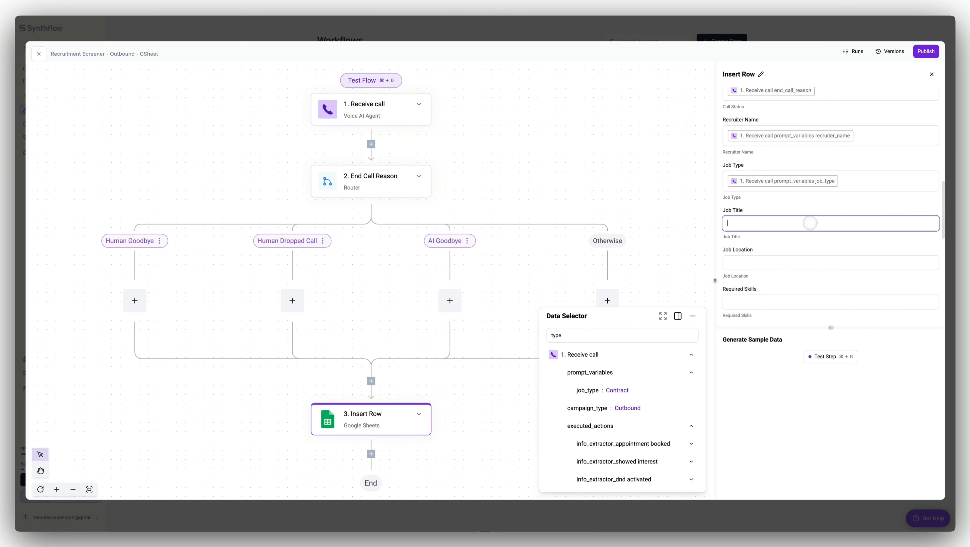
pyautogui.doubleClick(642, 331)
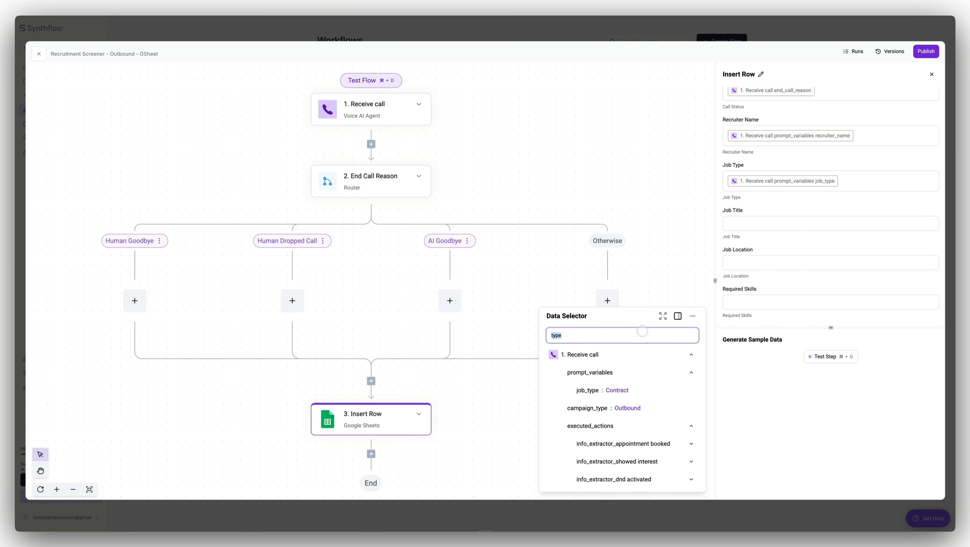
pyautogui.write('title')
pyautogui.click(622, 390)
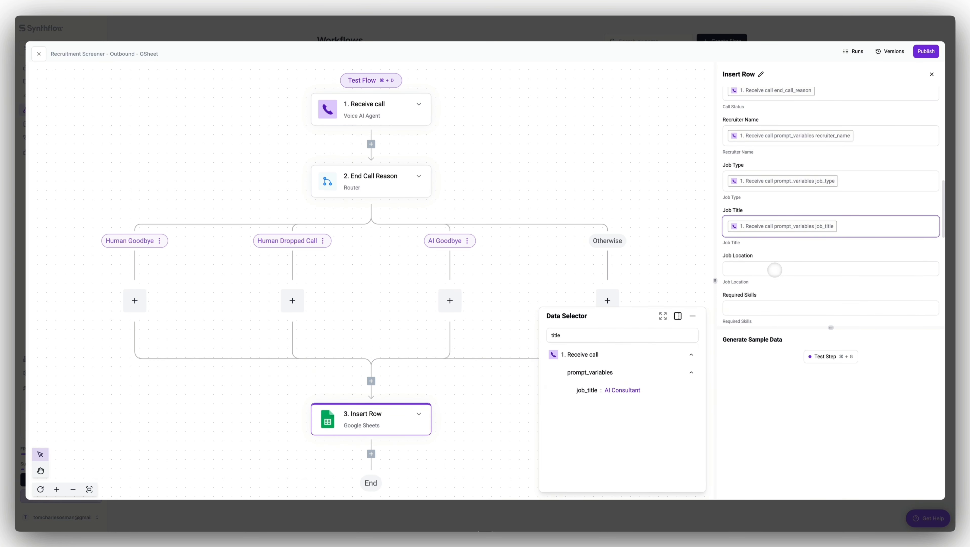
# Search the call data for "location" and map the Job Location column to the job_location prompt variable
pyautogui.click(773, 270)
pyautogui.doubleClick(634, 340)
pyautogui.write('location')
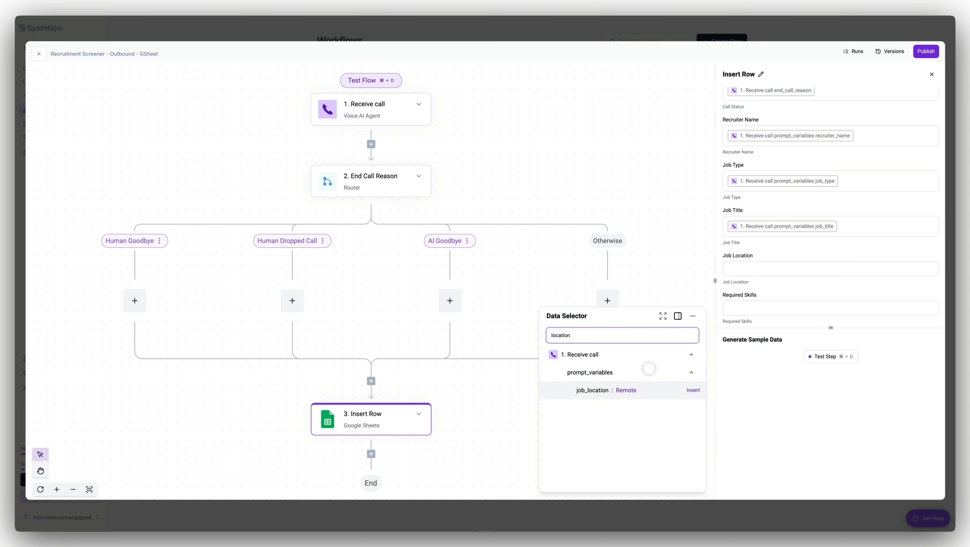
pyautogui.click(621, 390)
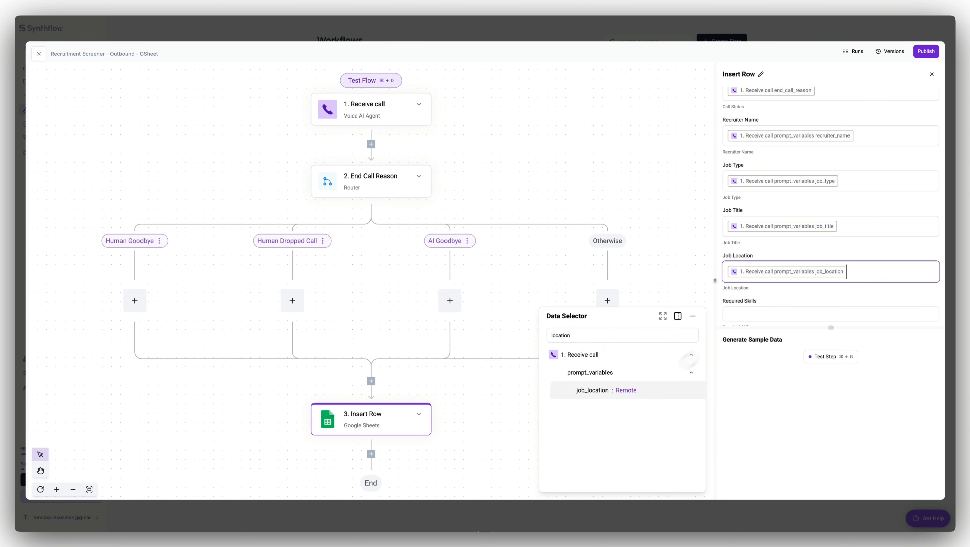
# Search the call data for "skills" and map the Required Skills column to the required_skills prompt variable
pyautogui.scroll(-3, 769, 306)
pyautogui.click(797, 211)
pyautogui.doubleClick(627, 335)
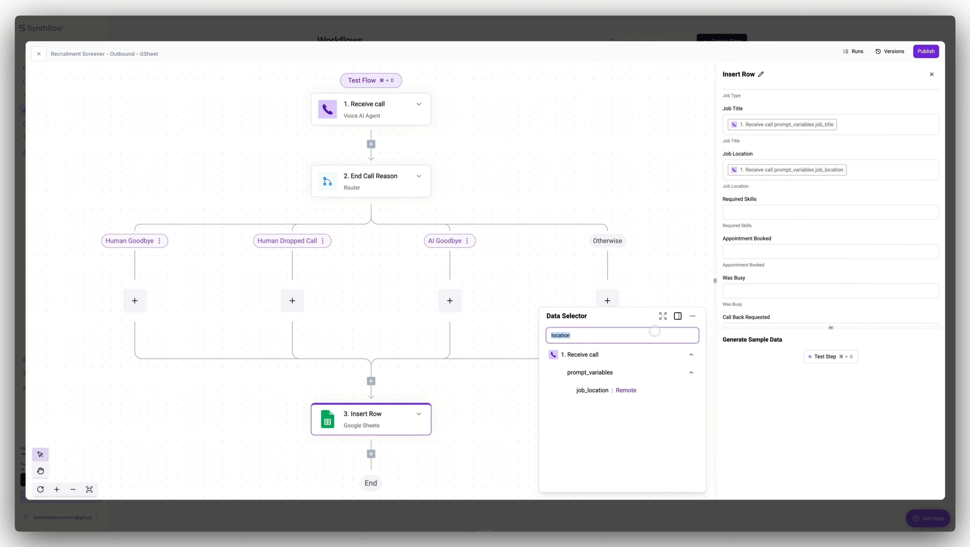
pyautogui.write('skills')
pyautogui.click(628, 390)
# Review the unmapped Insert Row columns from Appointment Booked through Follow Up Preference
pyautogui.click(780, 260)
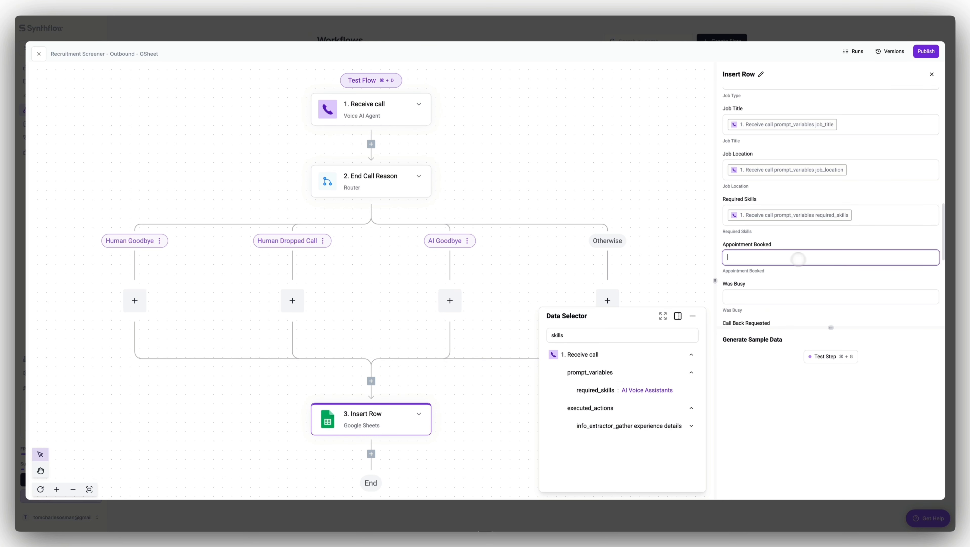
pyautogui.scroll(-5, 798, 259)
pyautogui.click(805, 218)
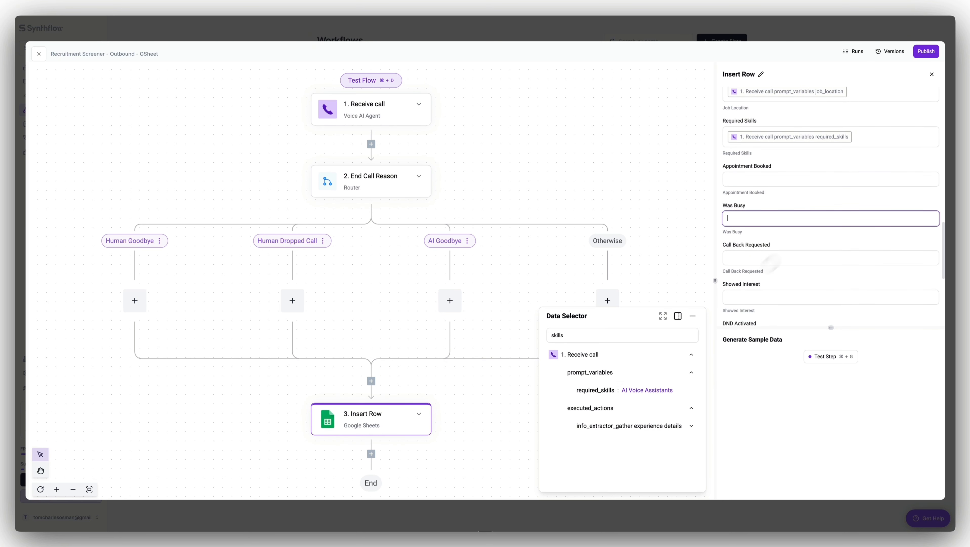
pyautogui.click(805, 234)
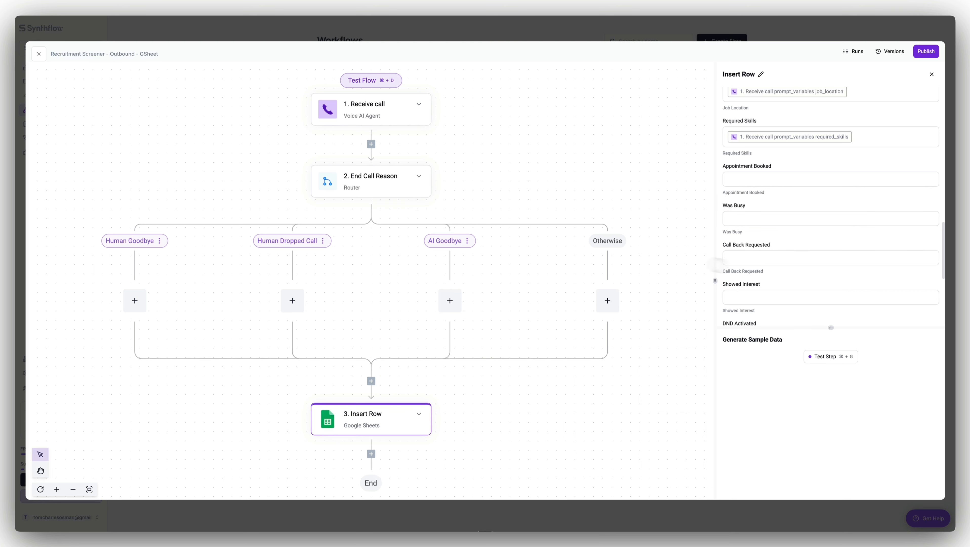
pyautogui.scroll(5, 798, 189)
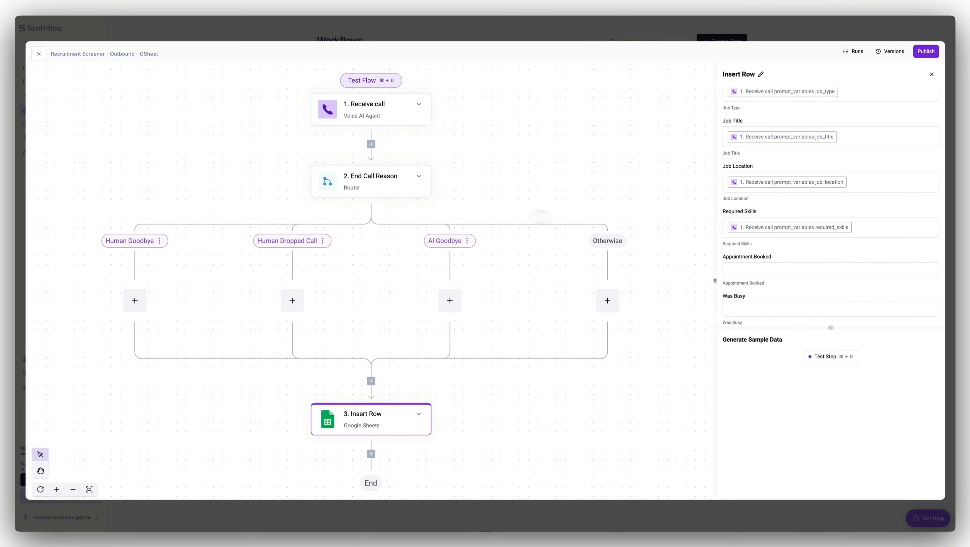
pyautogui.scroll(-5, 862, 238)
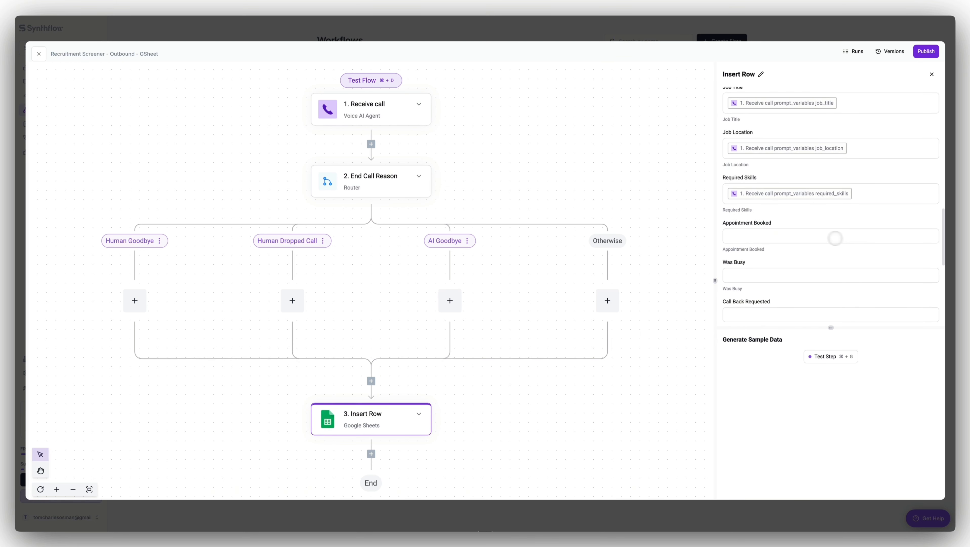
pyautogui.scroll(-2, 815, 268)
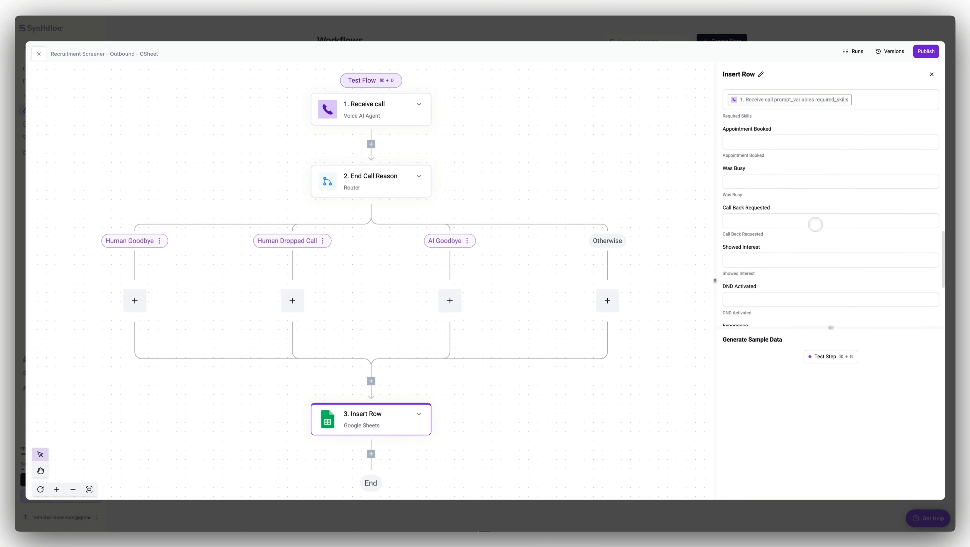
pyautogui.scroll(-2, 817, 245)
pyautogui.click(812, 234)
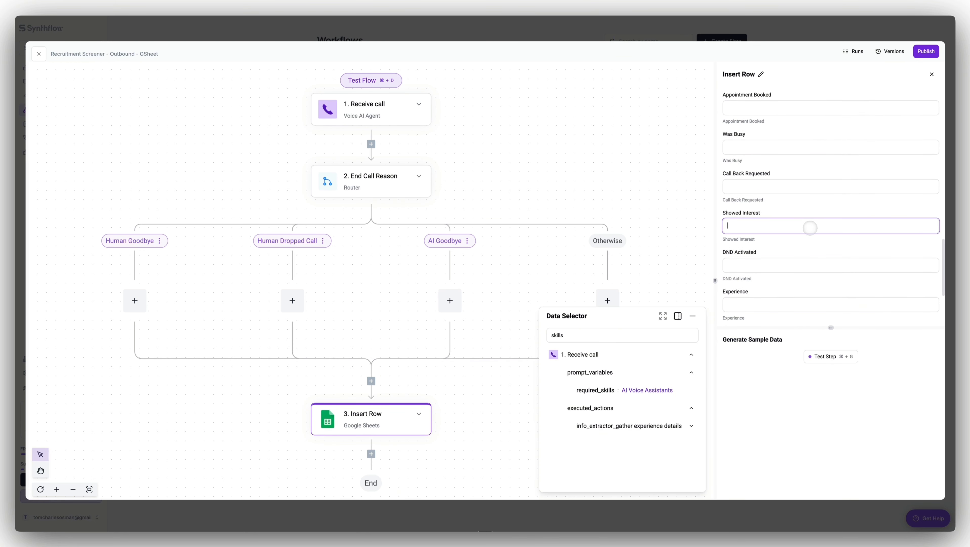
pyautogui.scroll(-2, 819, 245)
pyautogui.scroll(-1, 824, 254)
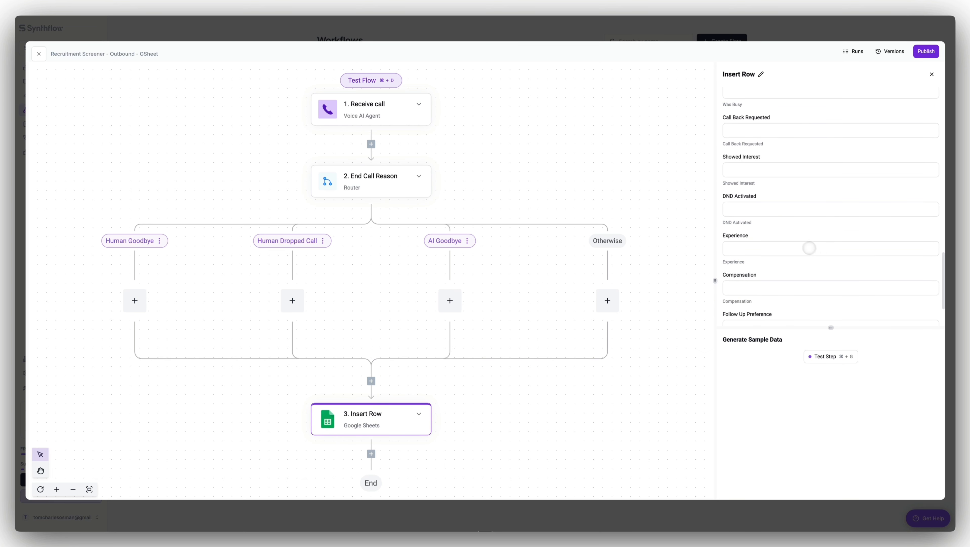
# Search the call data for "exper" and map the Experience column to the experience details extractor's return value
pyautogui.click(796, 249)
pyautogui.click(634, 332)
pyautogui.write('exper')
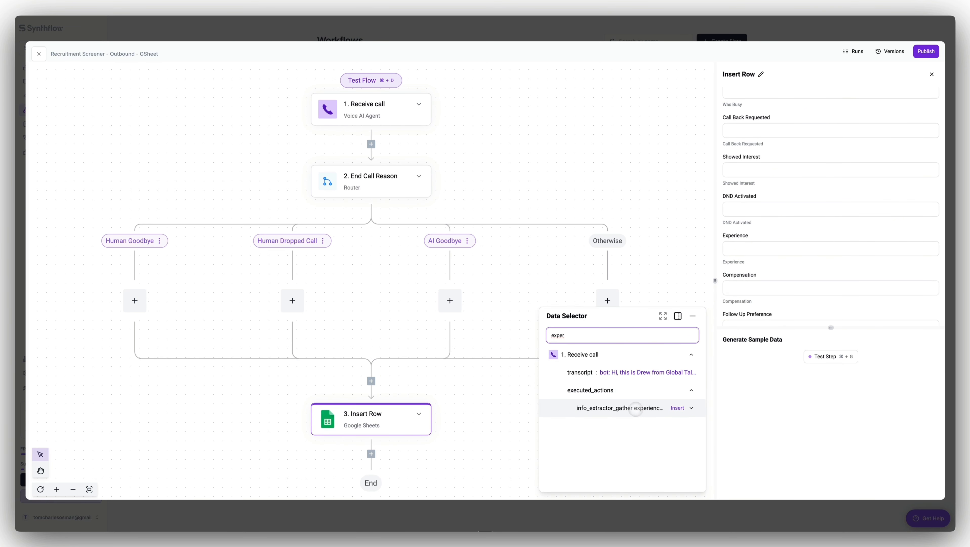
pyautogui.click(635, 408)
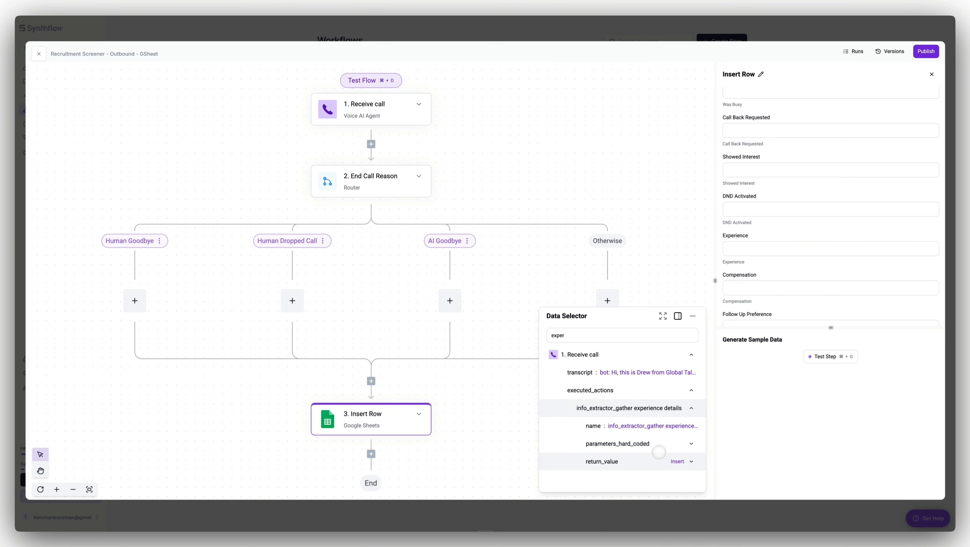
pyautogui.click(656, 460)
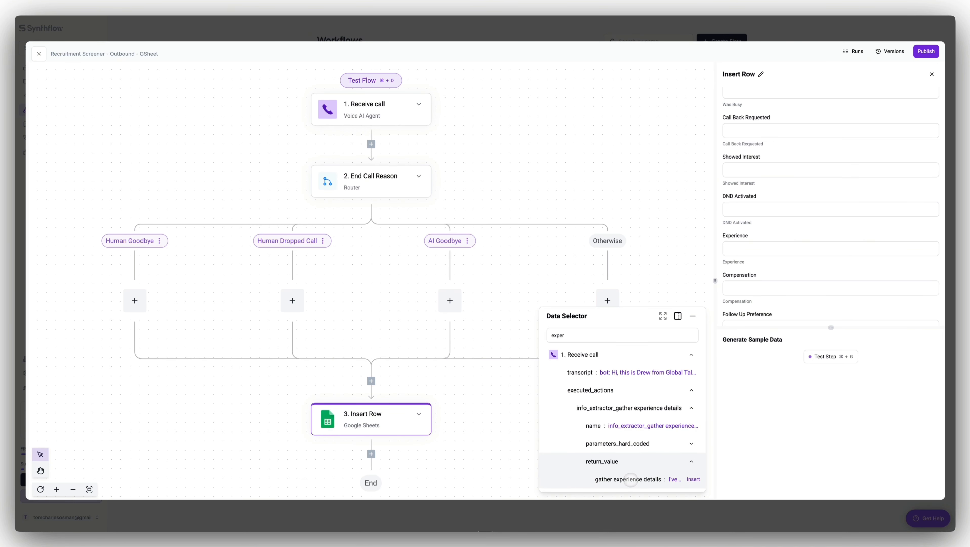
pyautogui.click(693, 479)
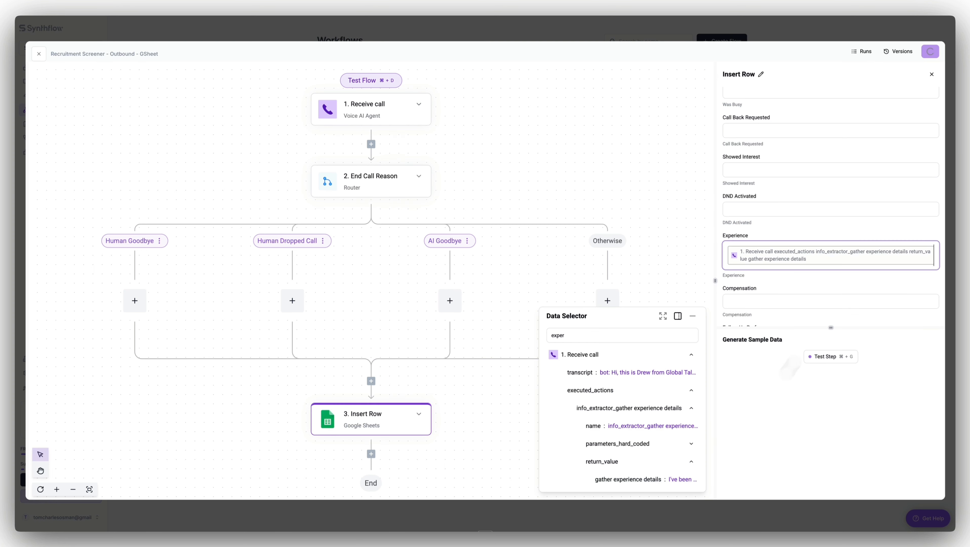
# Search the call data for "compen" and map the Compensation column to the compensation expectations extractor's return value
pyautogui.scroll(-2, 840, 278)
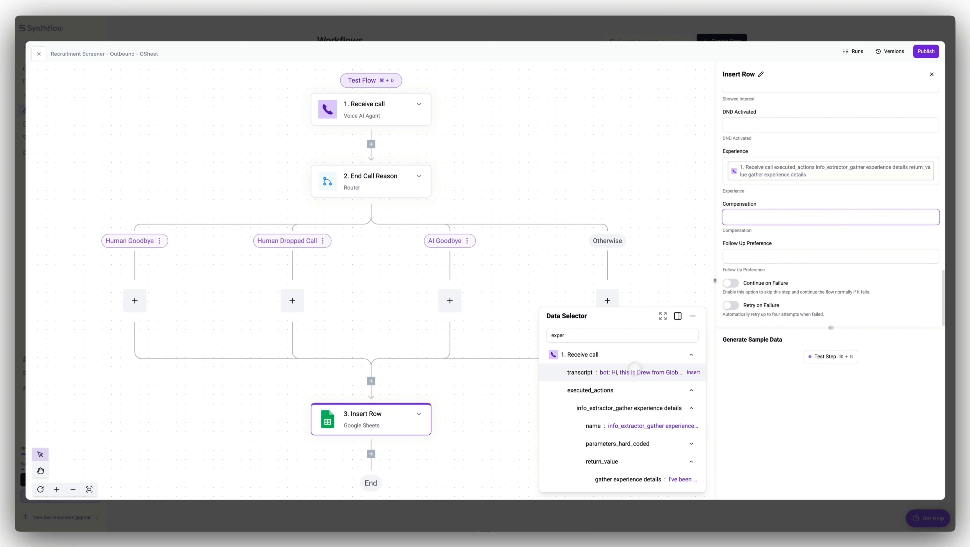
pyautogui.click(617, 336)
pyautogui.write('compen')
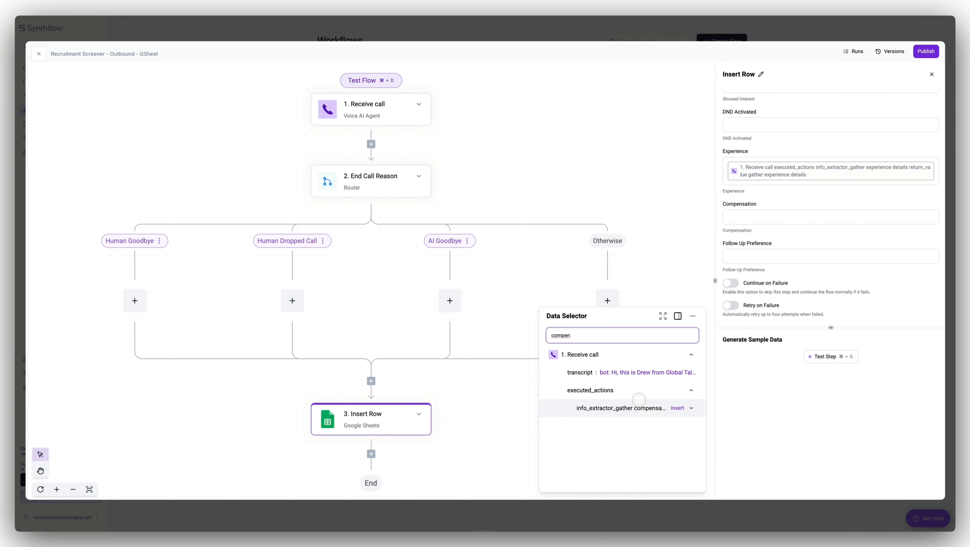
pyautogui.click(691, 408)
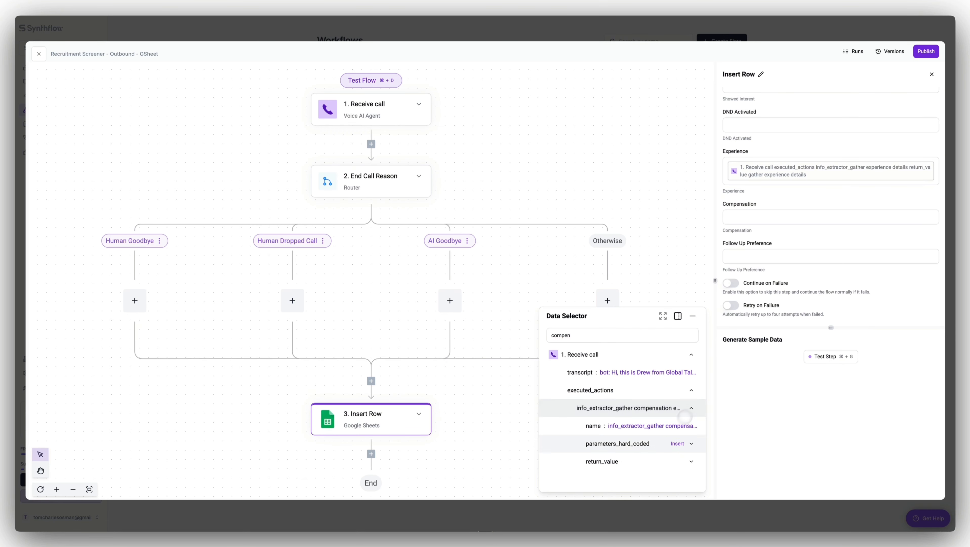
pyautogui.click(686, 459)
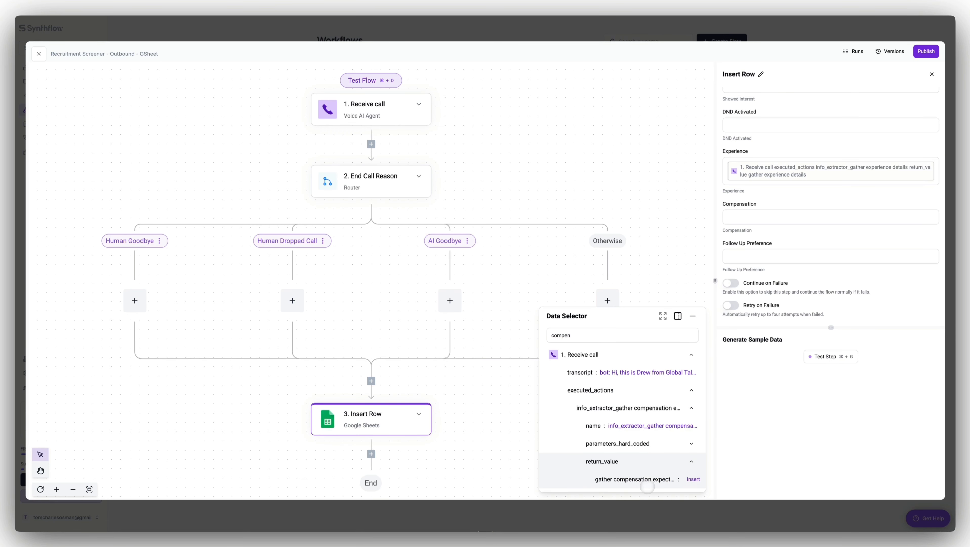
pyautogui.click(693, 479)
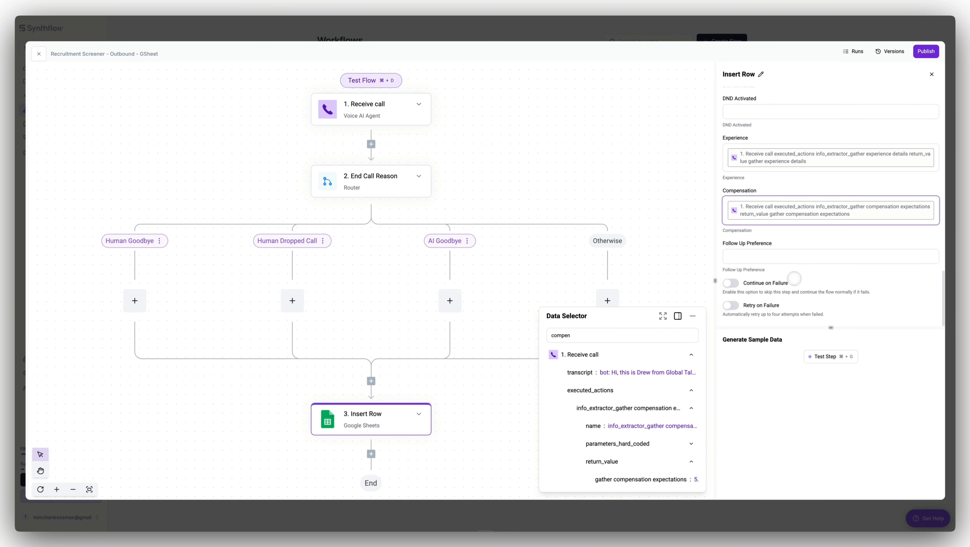
# Leave Follow Up Preference blank and run a test of the Insert Row step
pyautogui.scroll(-1, 790, 276)
pyautogui.click(800, 256)
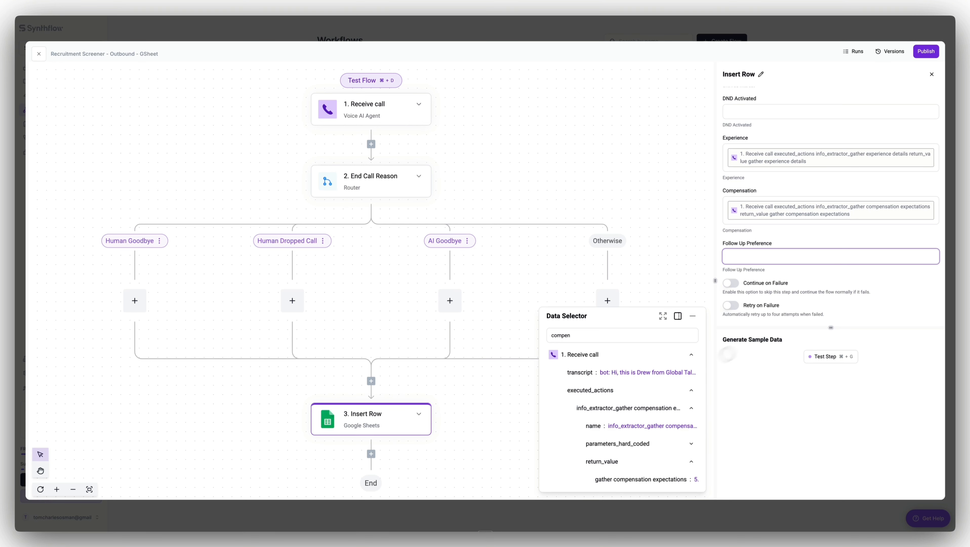
pyautogui.click(845, 397)
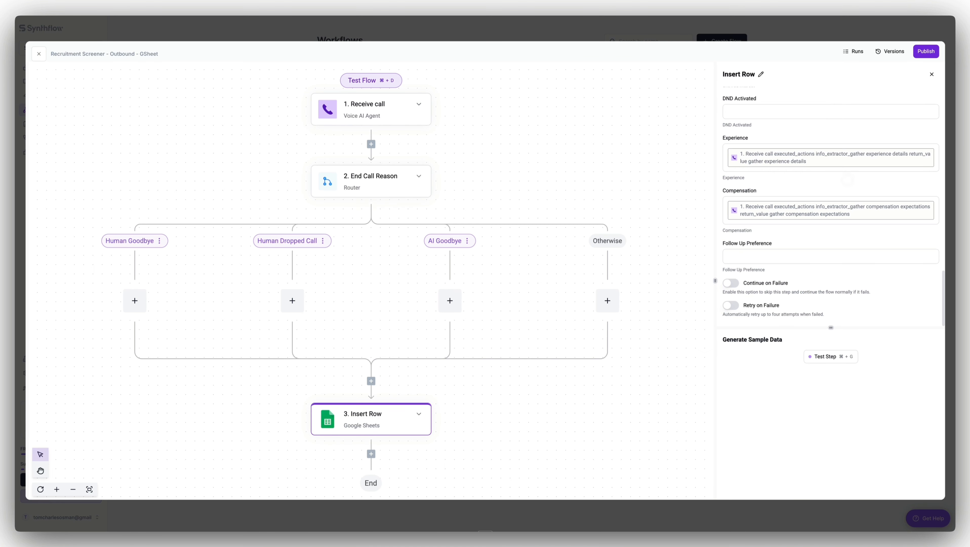
pyautogui.click(829, 356)
pyautogui.scroll(-1, 823, 421)
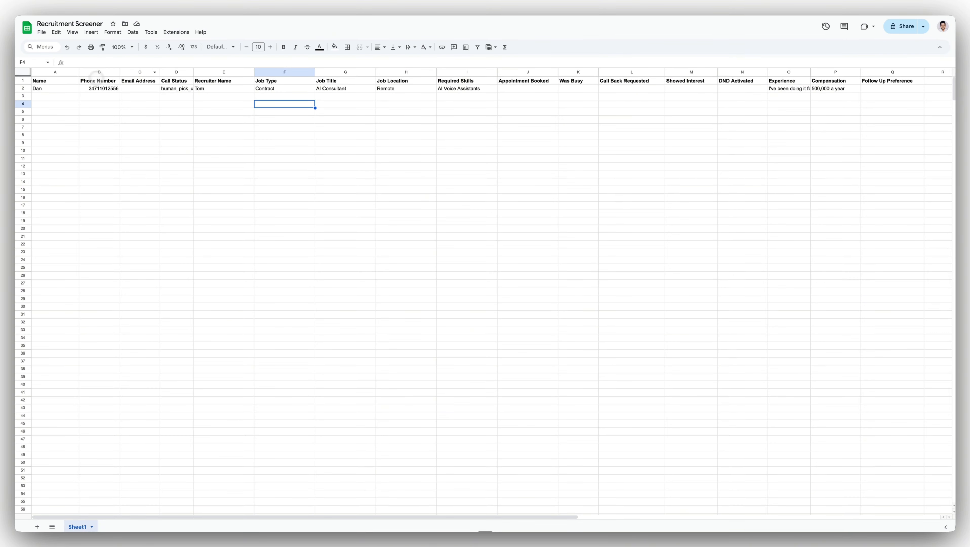
# In the Recruitment Screener spreadsheet, widen the Email Address, Call Status and Experience columns while checking the inserted row
pyautogui.moveTo(160, 72); pyautogui.dragTo(240, 71)
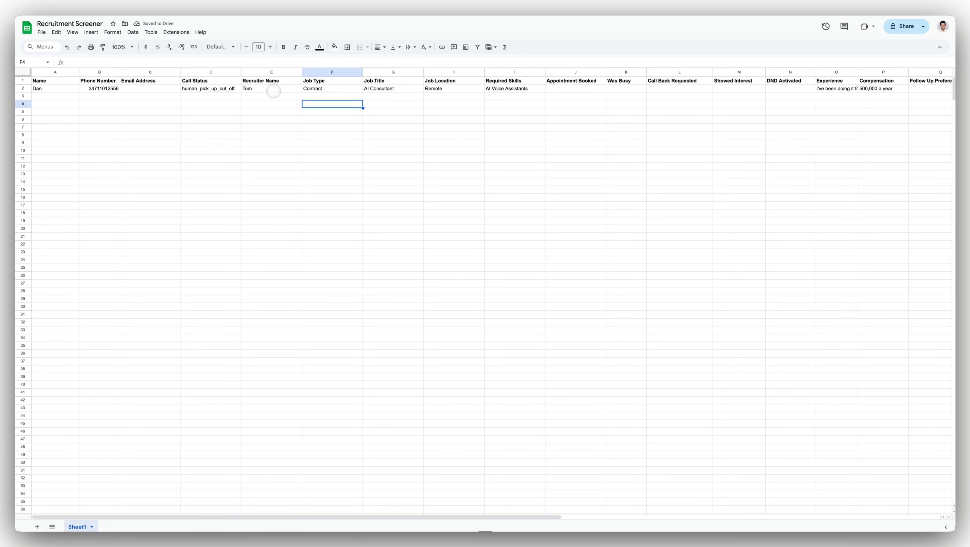
pyautogui.click(333, 89)
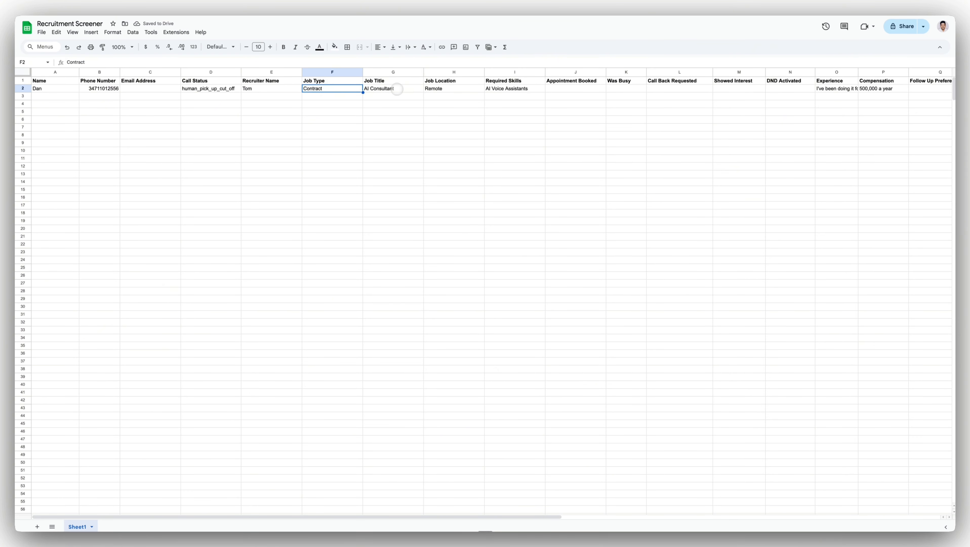
pyautogui.click(382, 89)
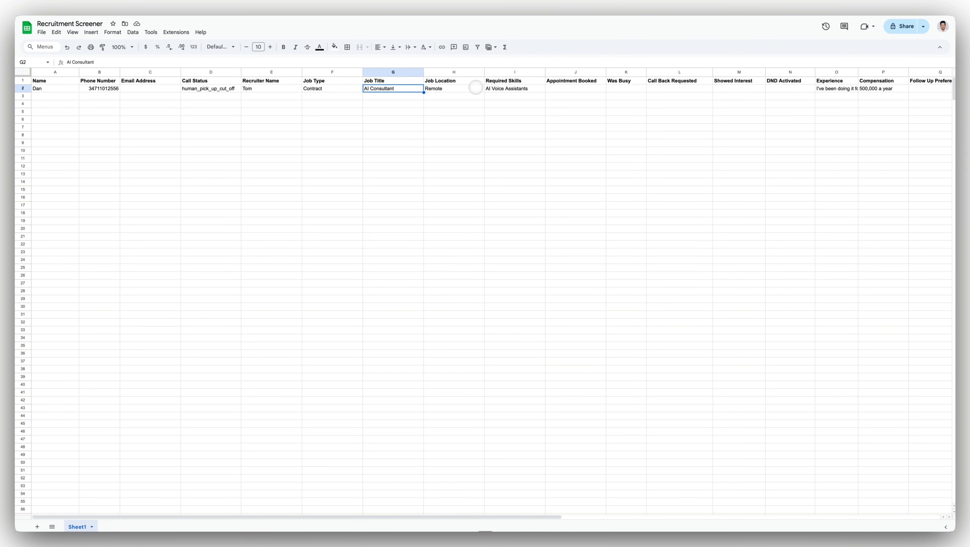
pyautogui.hscroll(10, 475, 88)
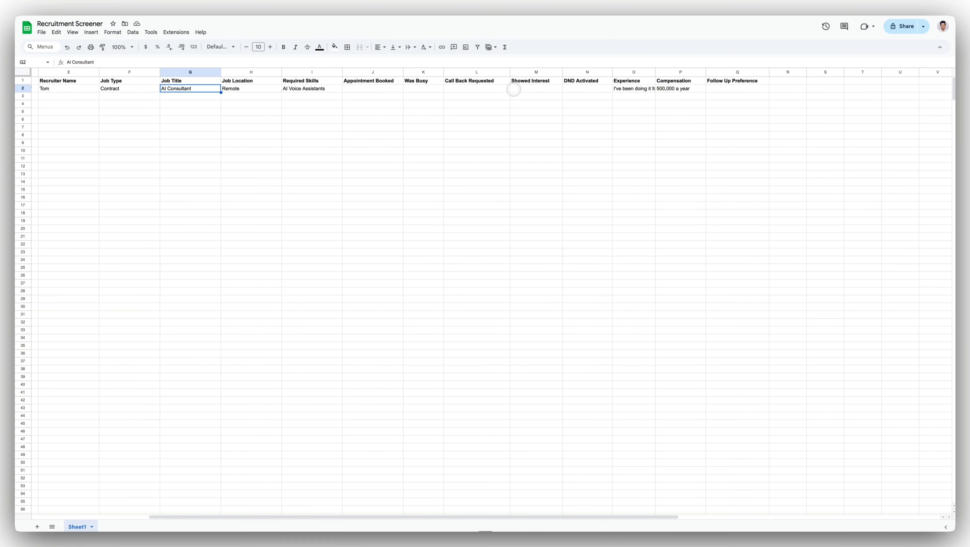
pyautogui.hscroll(2, 513, 90)
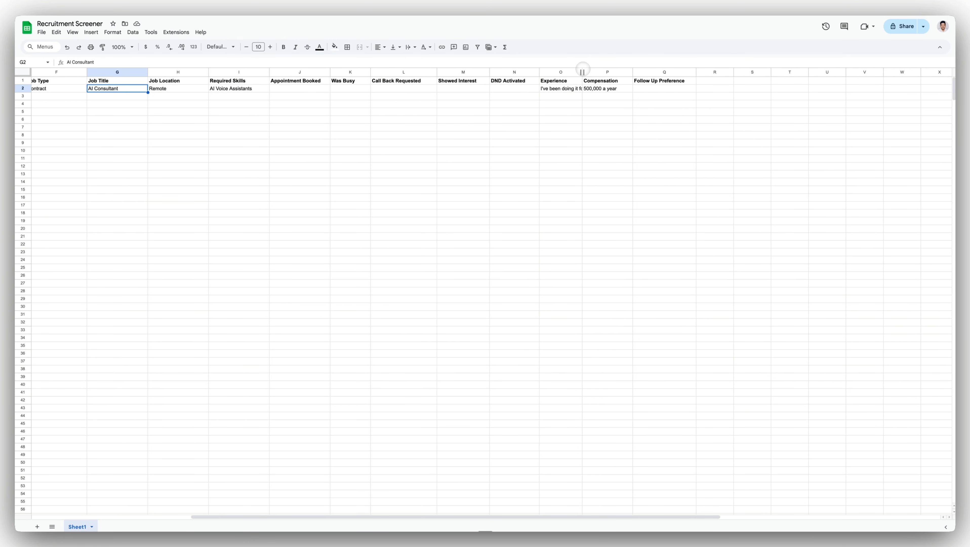
pyautogui.moveTo(582, 72); pyautogui.dragTo(613, 72)
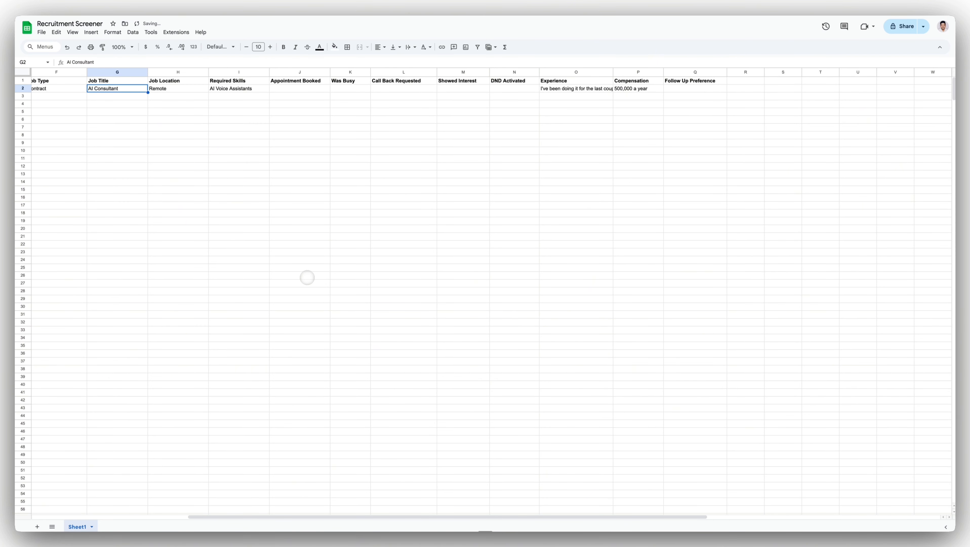
# Return to the Synthflow workflow, clear the data search and look through all Receive call values, including call_id
pyautogui.hotkey('ctrl', 'Tab')
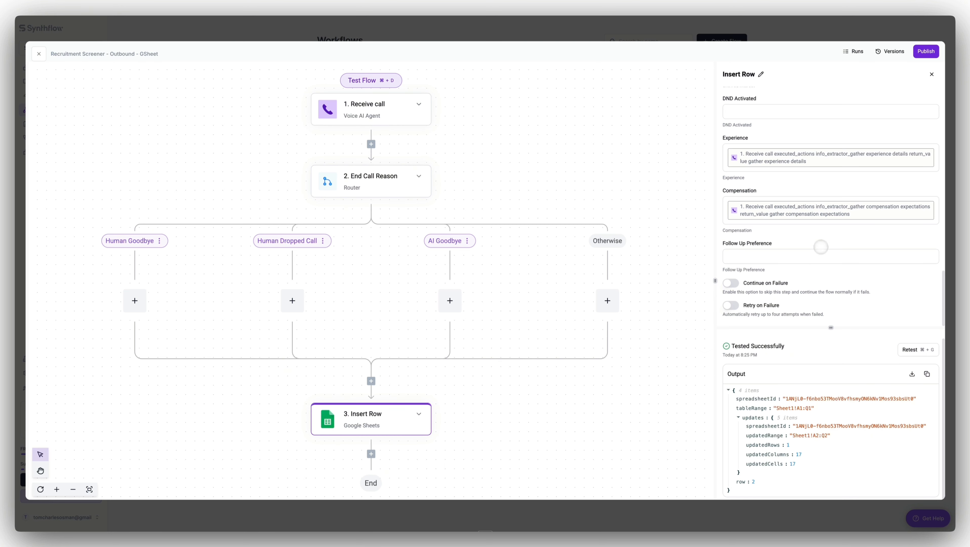
pyautogui.click(811, 260)
pyautogui.click(644, 350)
pyautogui.click(641, 353)
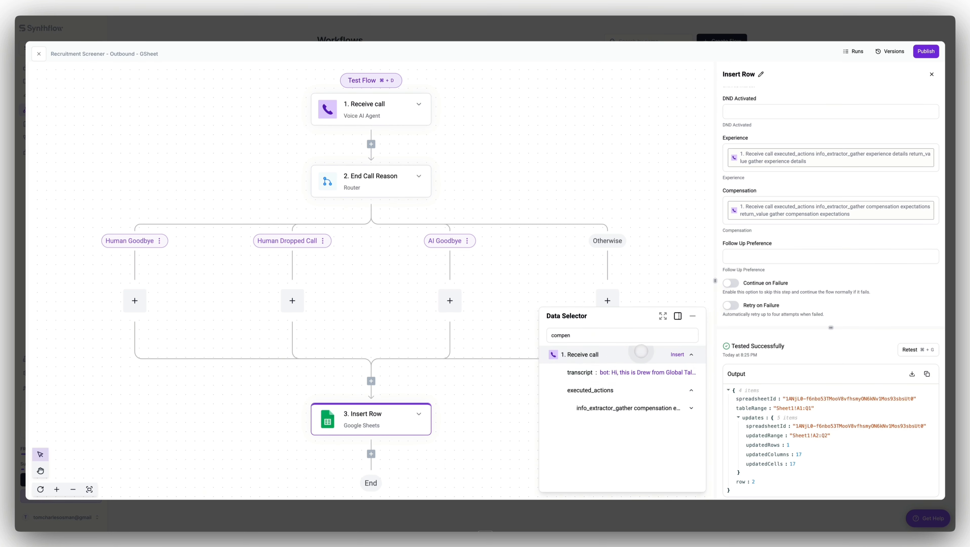
pyautogui.doubleClick(628, 335)
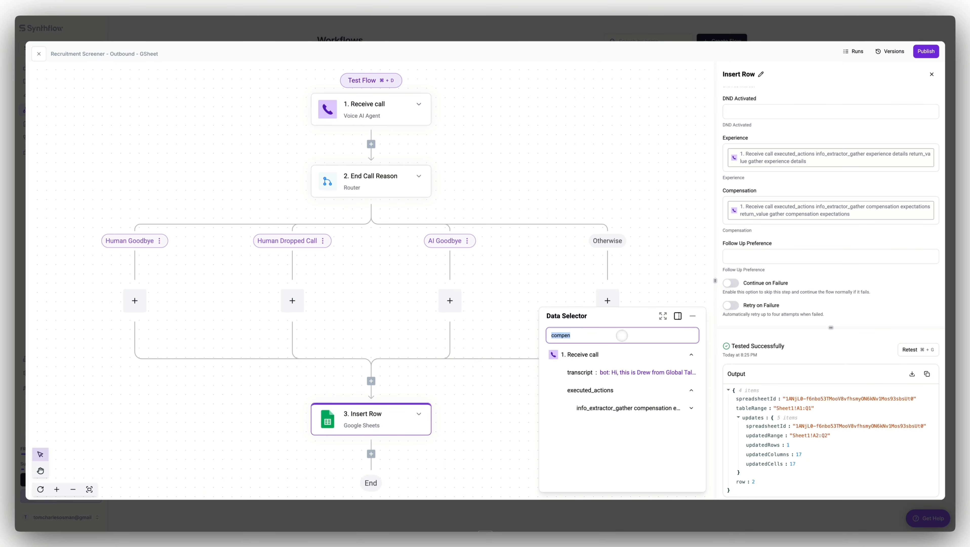
pyautogui.press('BackSpace')
pyautogui.click(624, 356)
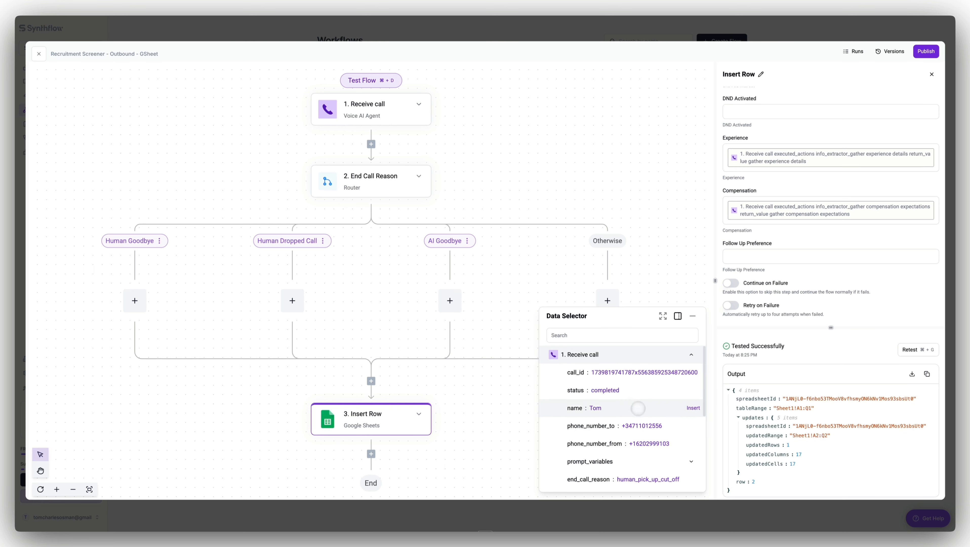
pyautogui.click(693, 372)
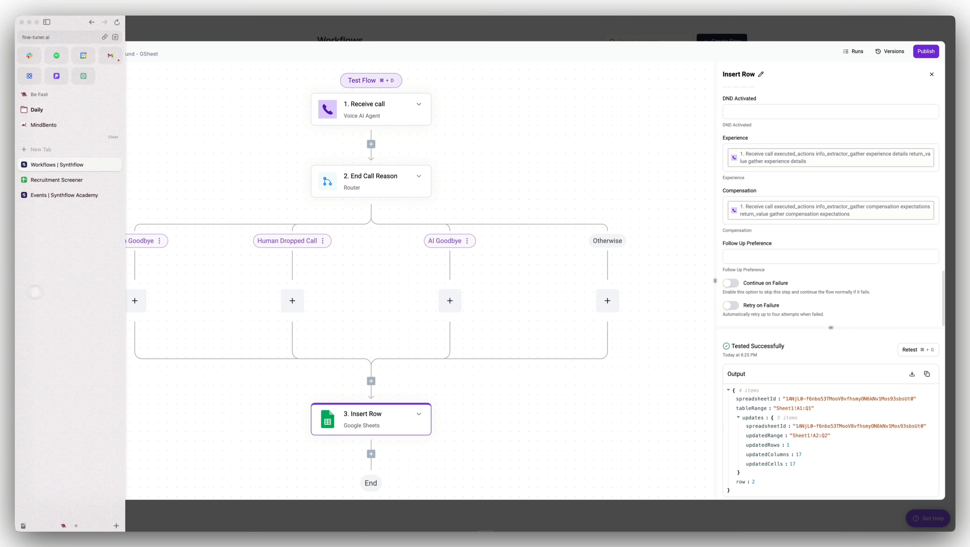
# Switch to the Recruitment Screener spreadsheet and add a "Call ID" header in cell R1, after Follow Up Preference
pyautogui.hotkey('ctrl', 'Tab')
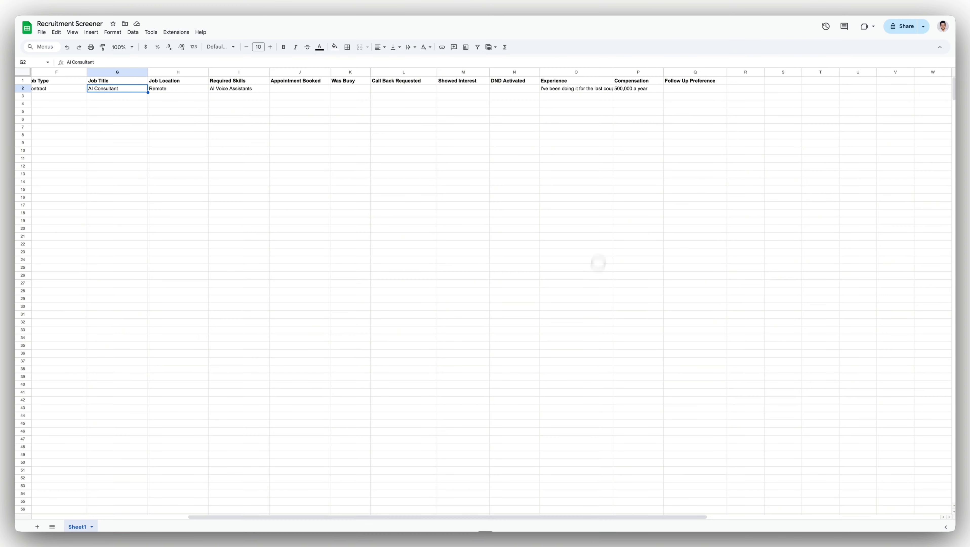
pyautogui.click(748, 80)
pyautogui.write('Call')
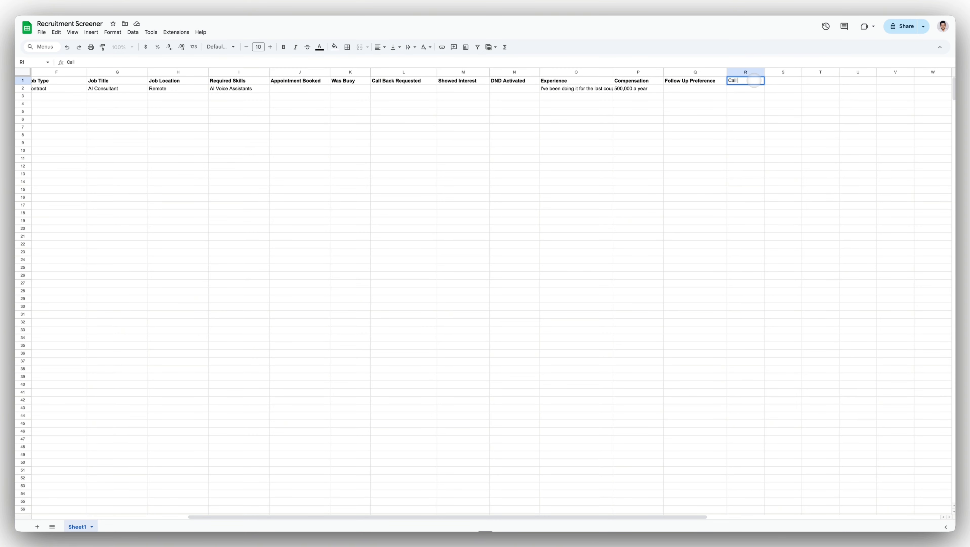
pyautogui.write(' ID')
pyautogui.click(744, 90)
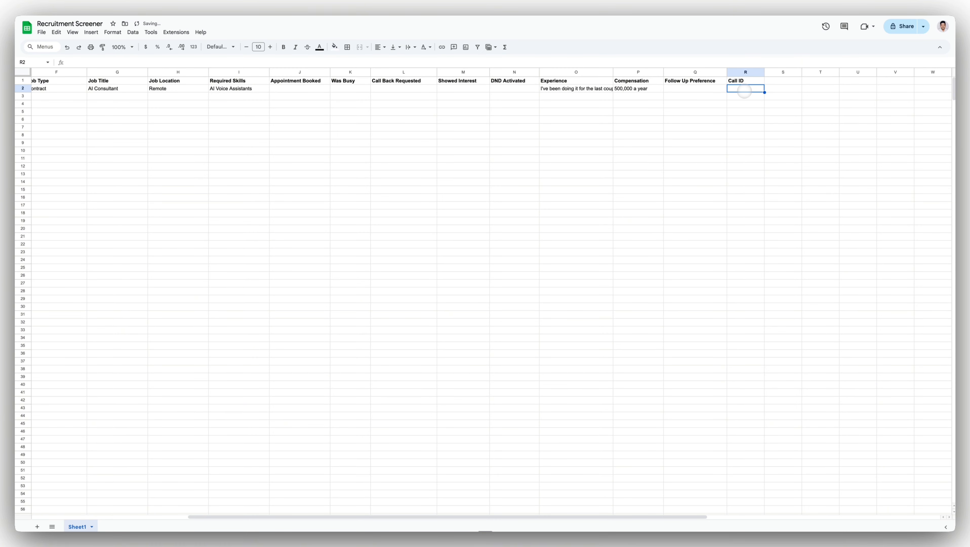
# Switch back to the Synthflow workflow and review the Receive call sample output, from the call variables and transcript through the info extractor results
pyautogui.hotkey('ctrl', 'shift', 'Tab')
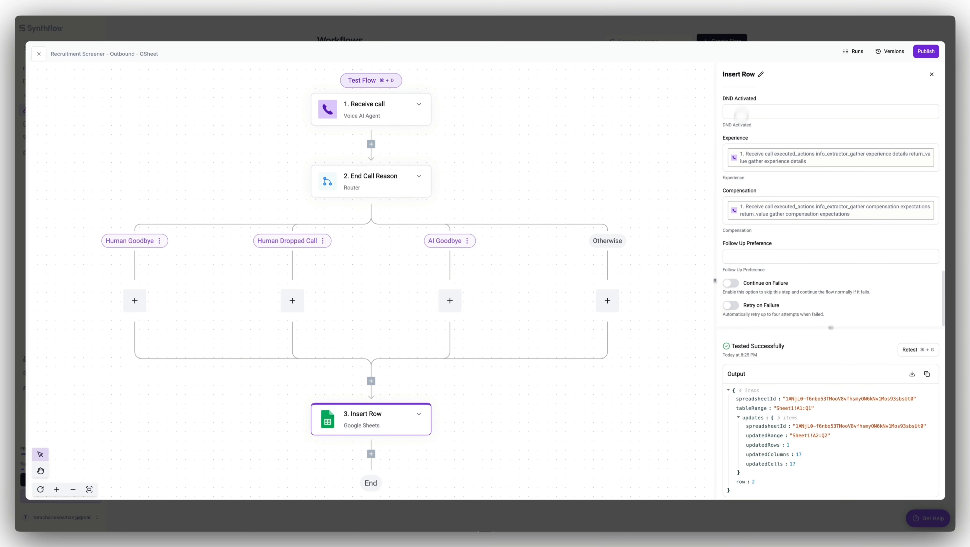
pyautogui.click(420, 122)
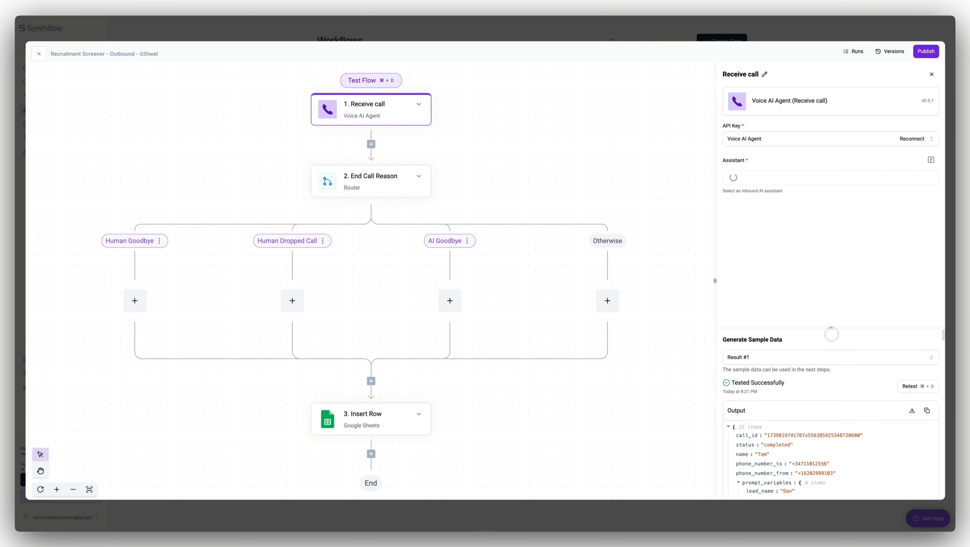
pyautogui.scroll(-3, 773, 337)
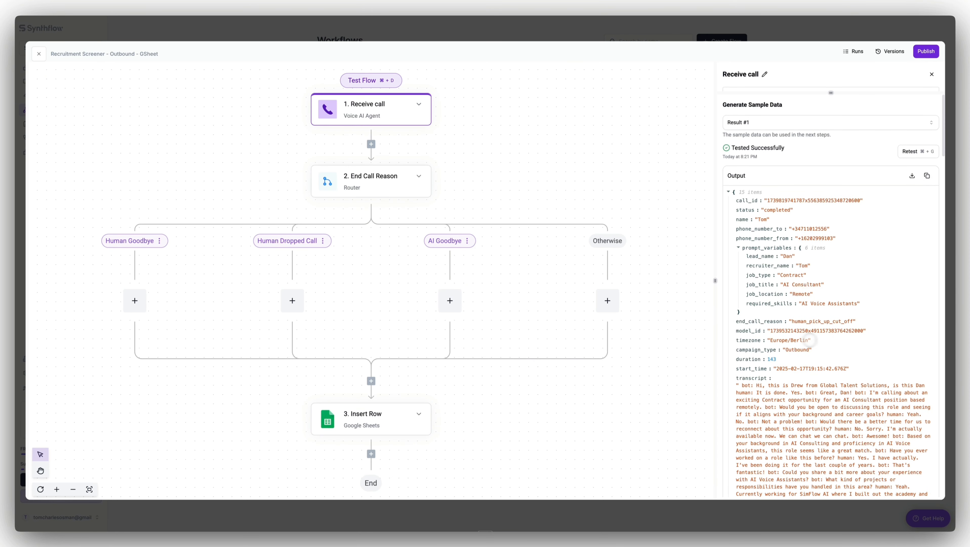
pyautogui.scroll(-5, 837, 402)
pyautogui.scroll(-10, 837, 431)
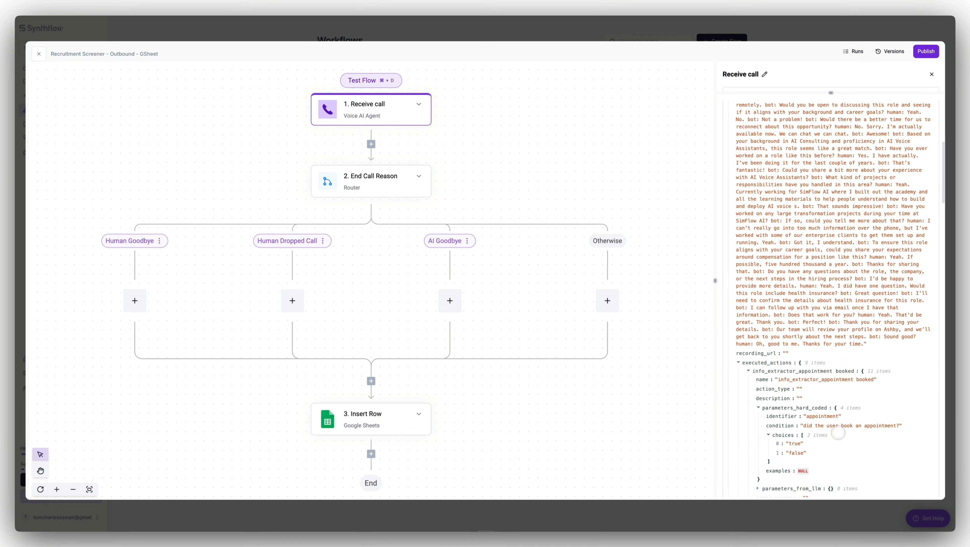
pyautogui.scroll(-5, 835, 438)
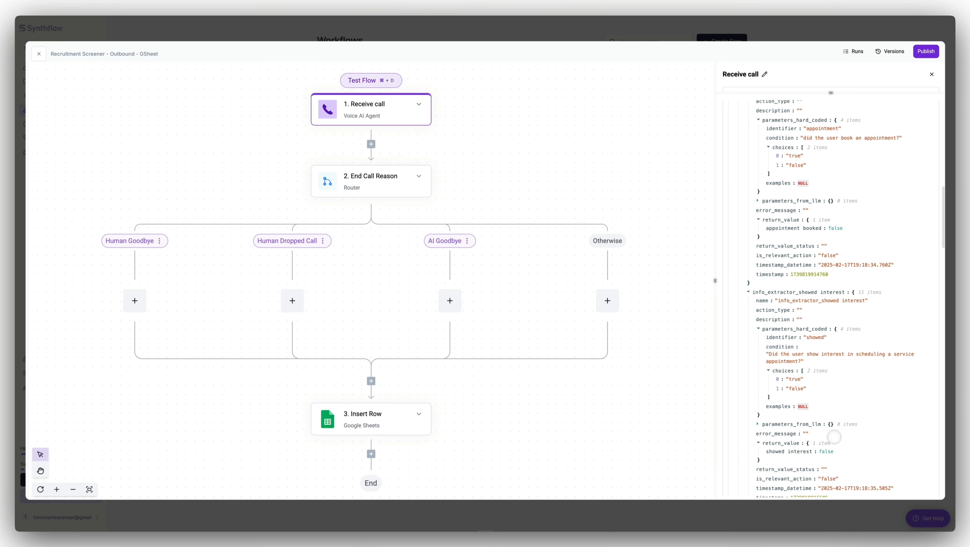
pyautogui.scroll(-6, 863, 384)
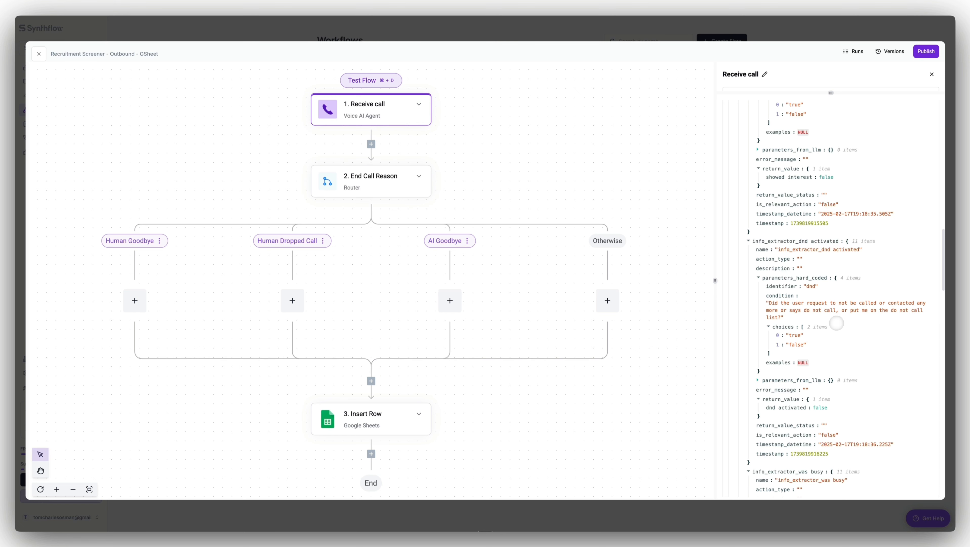
pyautogui.scroll(-15, 841, 420)
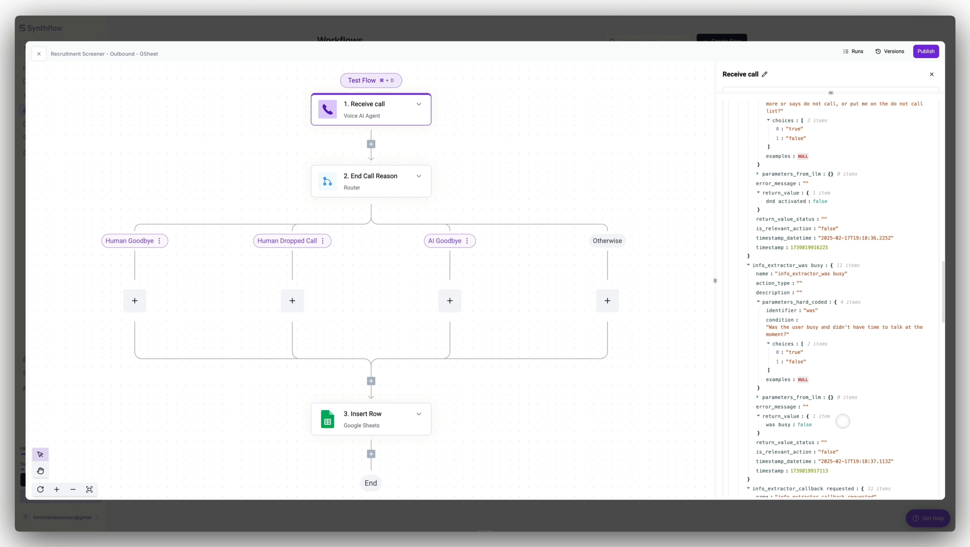
pyautogui.scroll(-11, 841, 420)
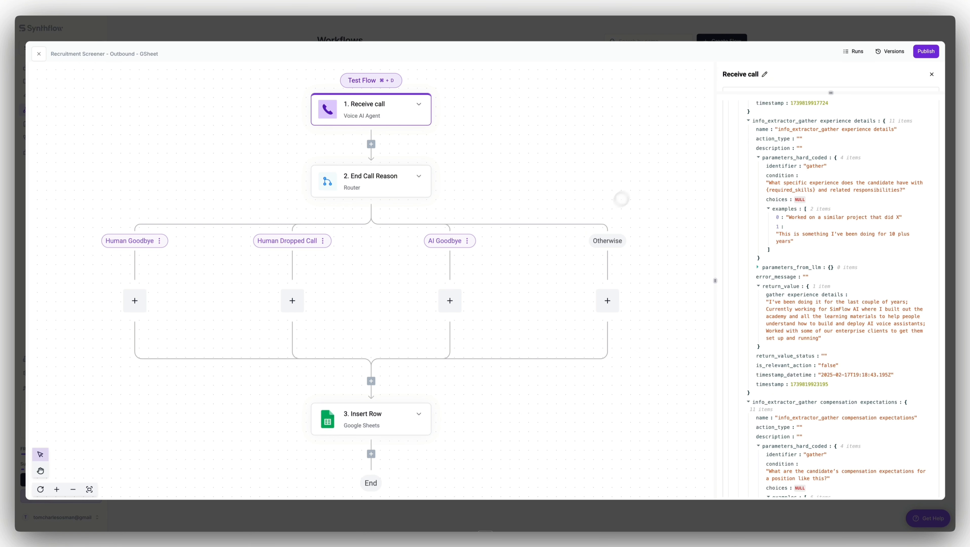
# Publish the Recruitment Screener - Outbound - GSheet workflow and reopen the settings of its Receive call trigger
pyautogui.click(926, 51)
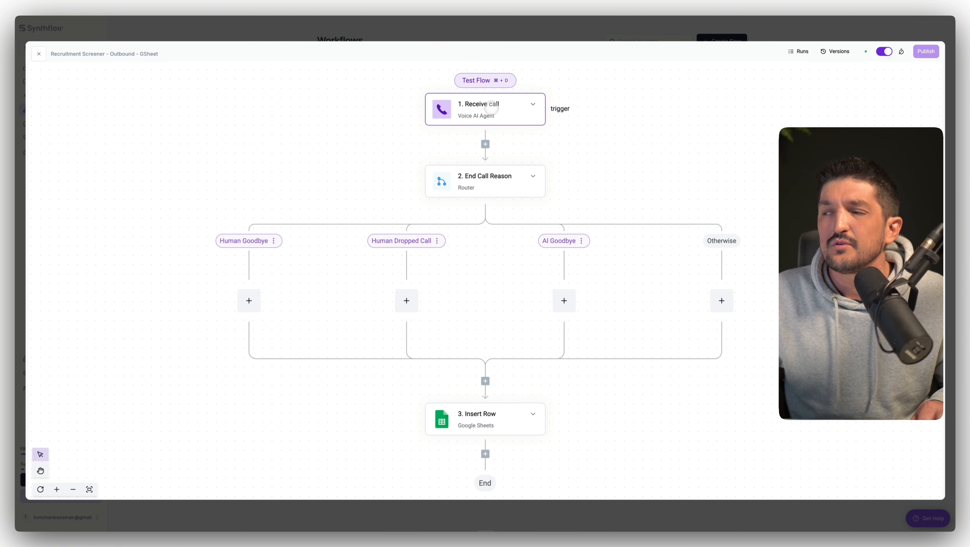
pyautogui.click(503, 105)
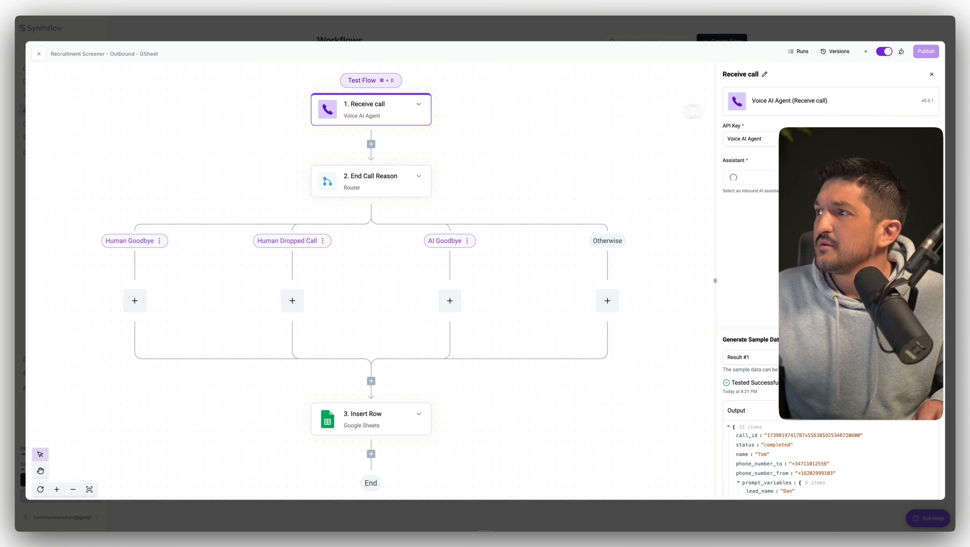